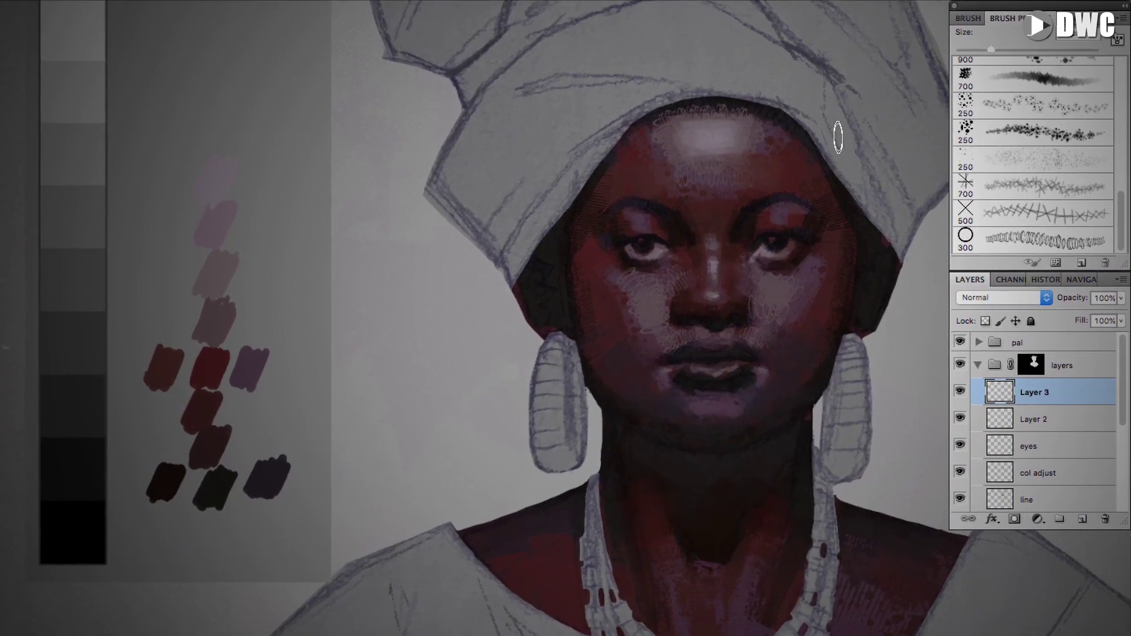
# - Add a new layer above Layer 3 and raise its saturation to +16 with a Hue/Saturation adjustment
pyautogui.press('[')
pyautogui.hotkey('ctrl', 'shift', 'alt', 'n')
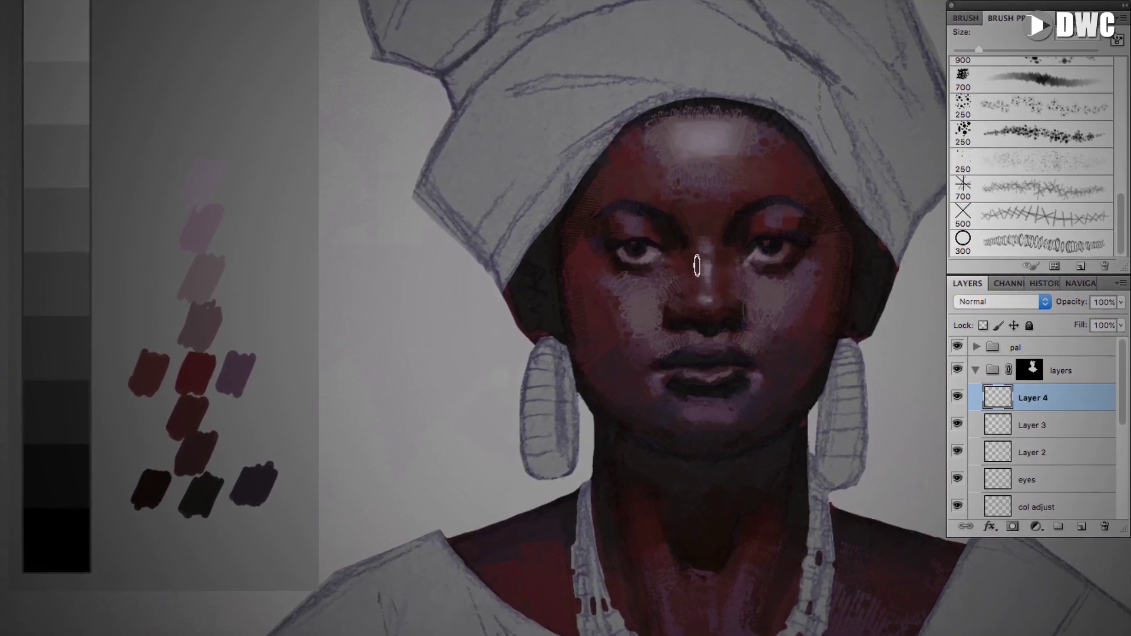
pyautogui.hotkey('ctrl', 'u')
pyautogui.click(298, 629)
pyautogui.moveTo(297, 630)
pyautogui.mouseDown()
pyautogui.moveTo(332, 630)
pyautogui.moveTo(312, 631)
pyautogui.mouseUp()
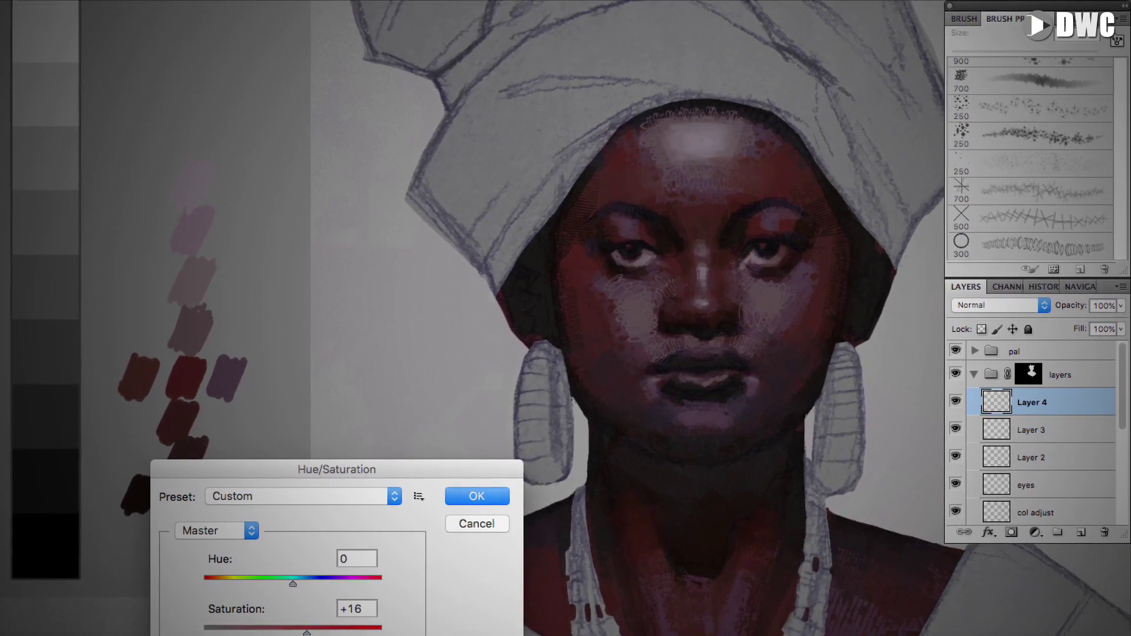
pyautogui.click(473, 499)
# - Merge the two upper face-painting layers down into Layer 2 and add two new layers above it
pyautogui.press('super+e')
pyautogui.press('super+e')
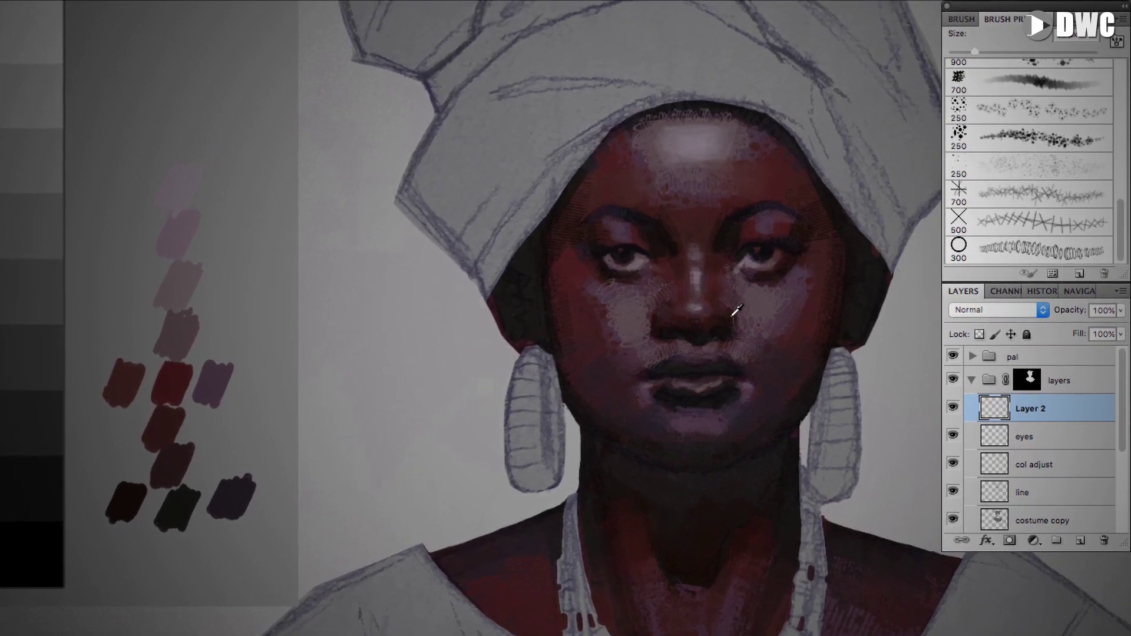
pyautogui.hotkey('ctrl', 'shift', 'alt', 'n')
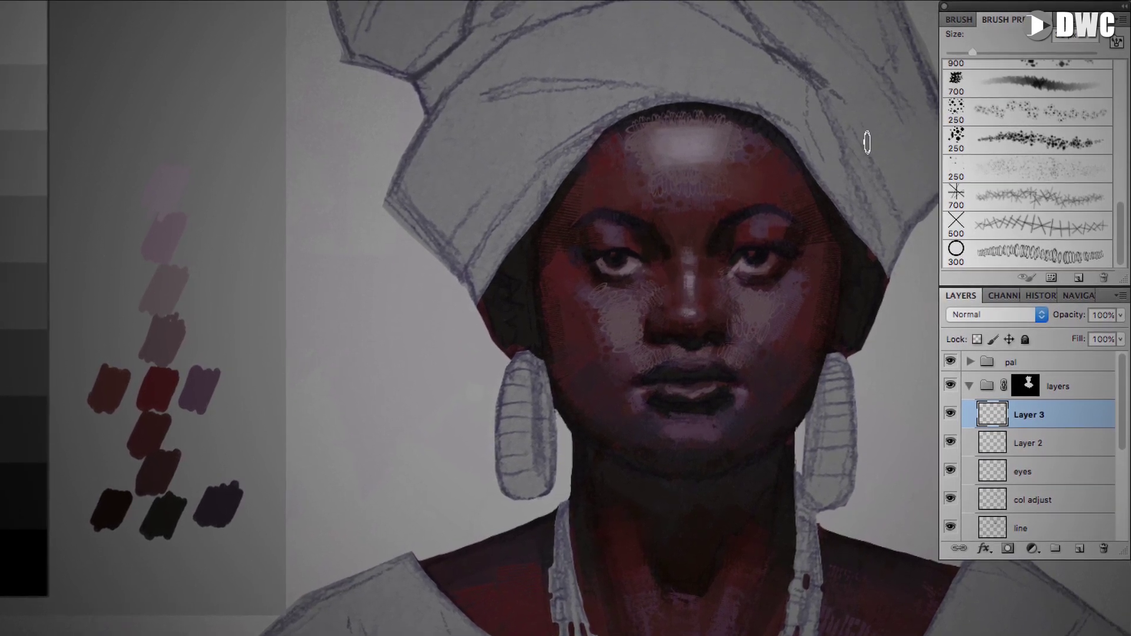
pyautogui.click(1077, 549)
# - Choose the 90 px textured brush preset and shrink the brush to a small size for detailing around the nose and mouth
pyautogui.scroll(10, 1085, 156)
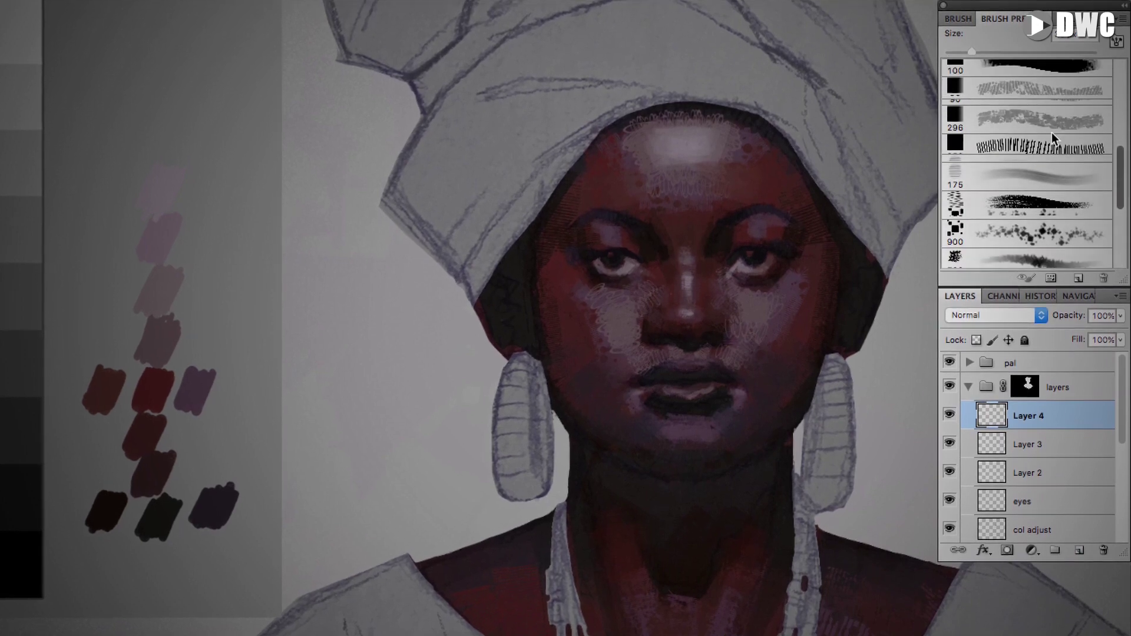
pyautogui.click(1029, 131)
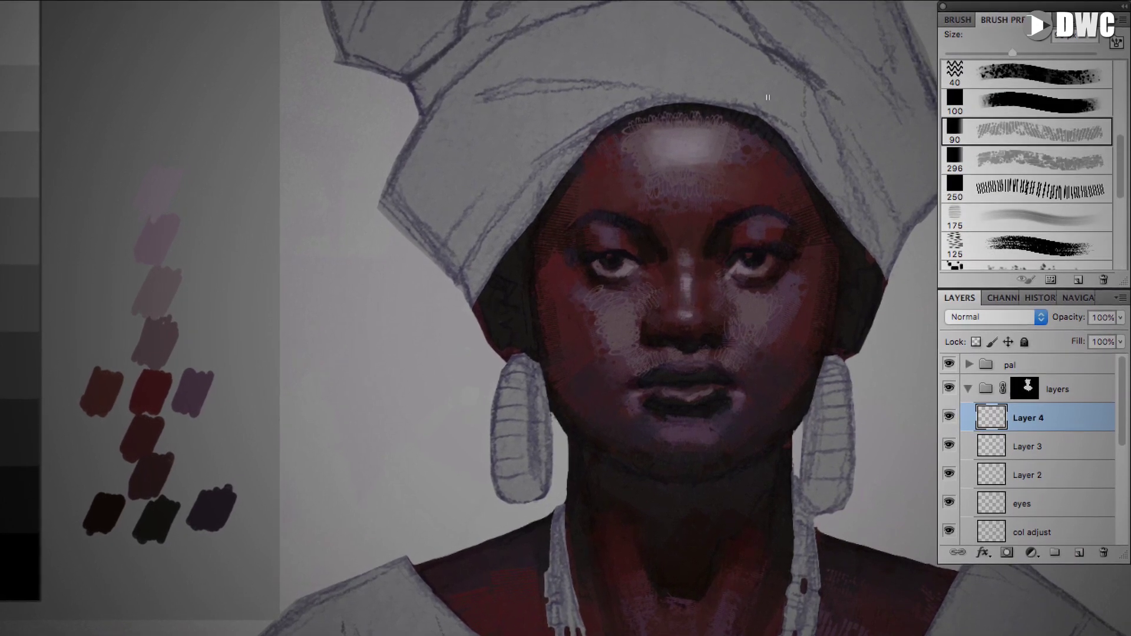
pyautogui.press('[')
pyautogui.press('[')
pyautogui.press('[')
pyautogui.press('[')
pyautogui.press('[')
pyautogui.press('[')
pyautogui.press('[')
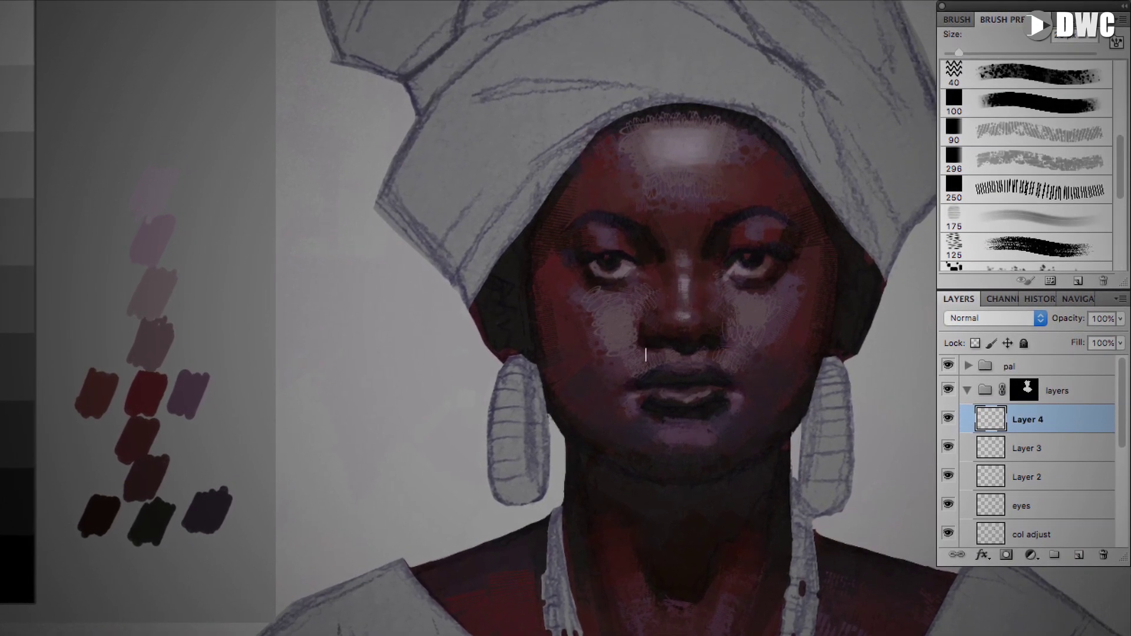
pyautogui.press('[')
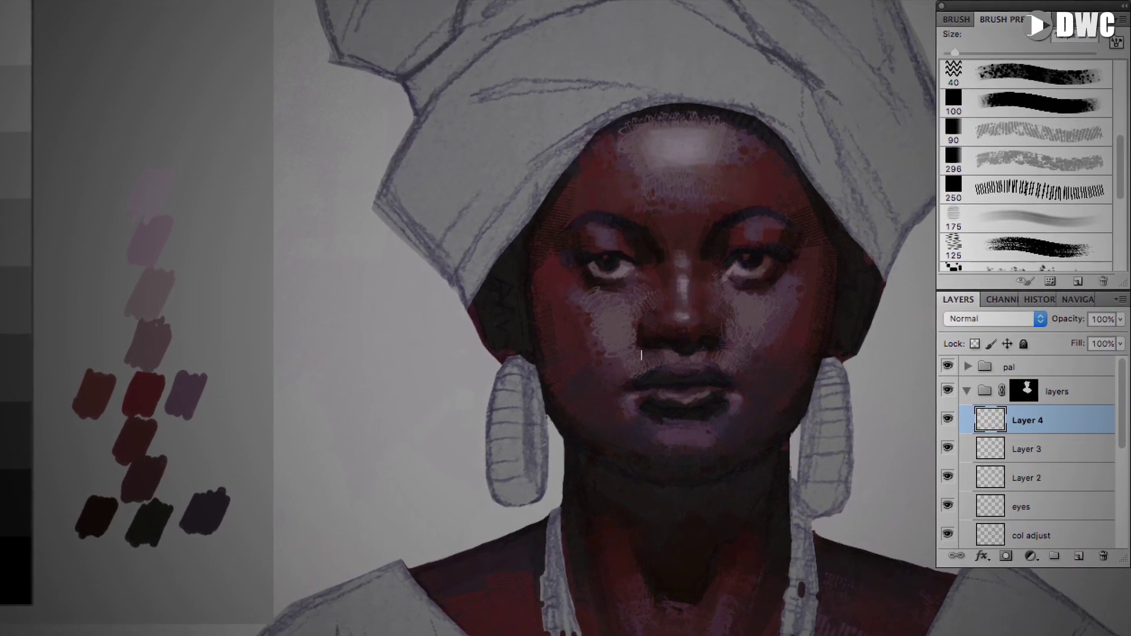
pyautogui.press('[')
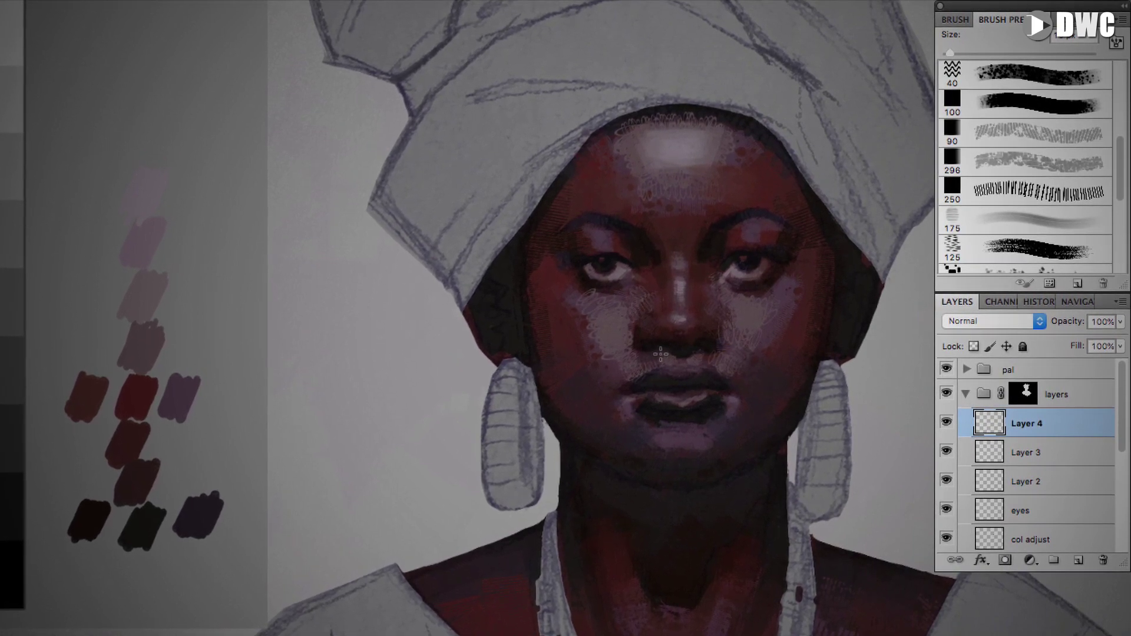
# - Refine the facial shading around the nose and mouth with varying small brush sizes, and merge the layer down
pyautogui.press(']')
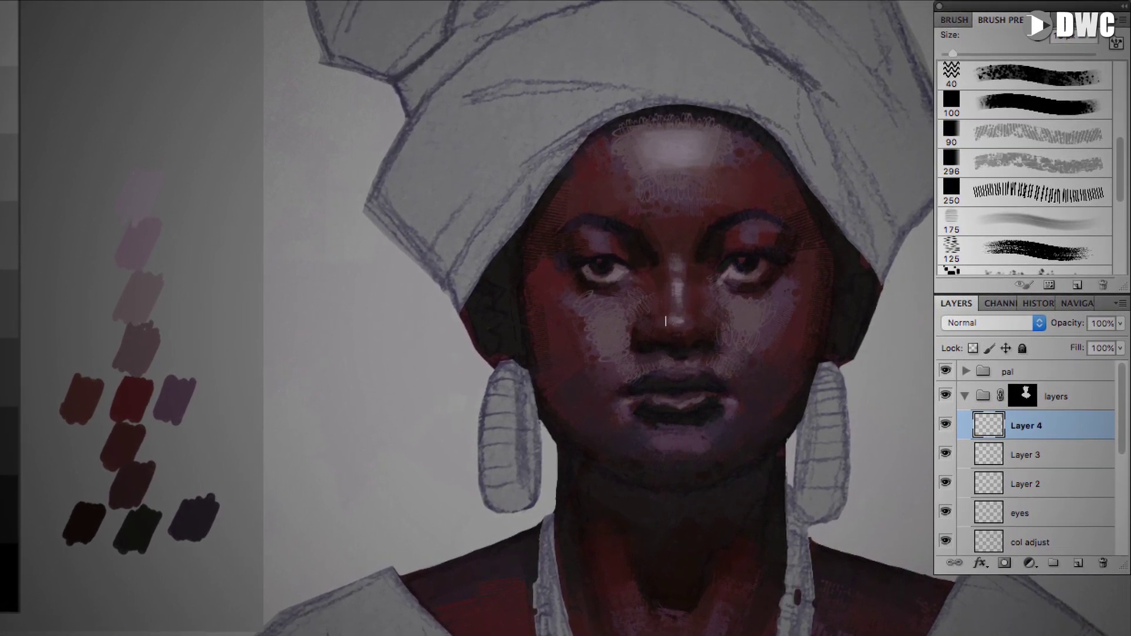
pyautogui.press('[')
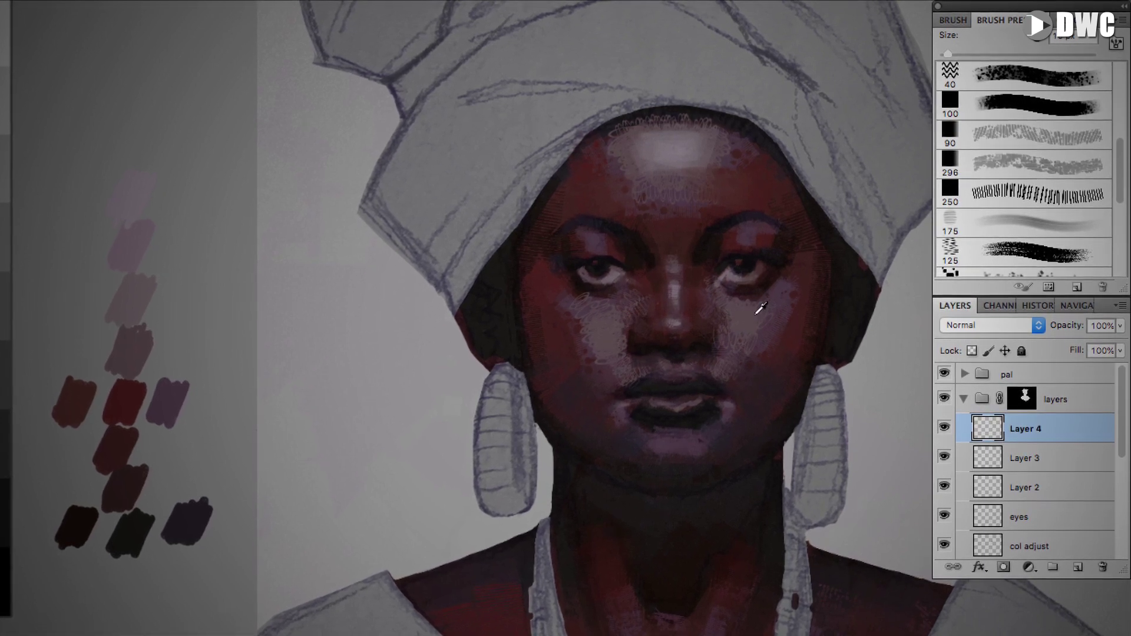
pyautogui.press(']')
pyautogui.press(']')
pyautogui.press(']')
pyautogui.press(']')
pyautogui.press(']')
pyautogui.press('[')
pyautogui.press('[')
pyautogui.press('[')
pyautogui.press('[')
pyautogui.press('[')
pyautogui.press('[')
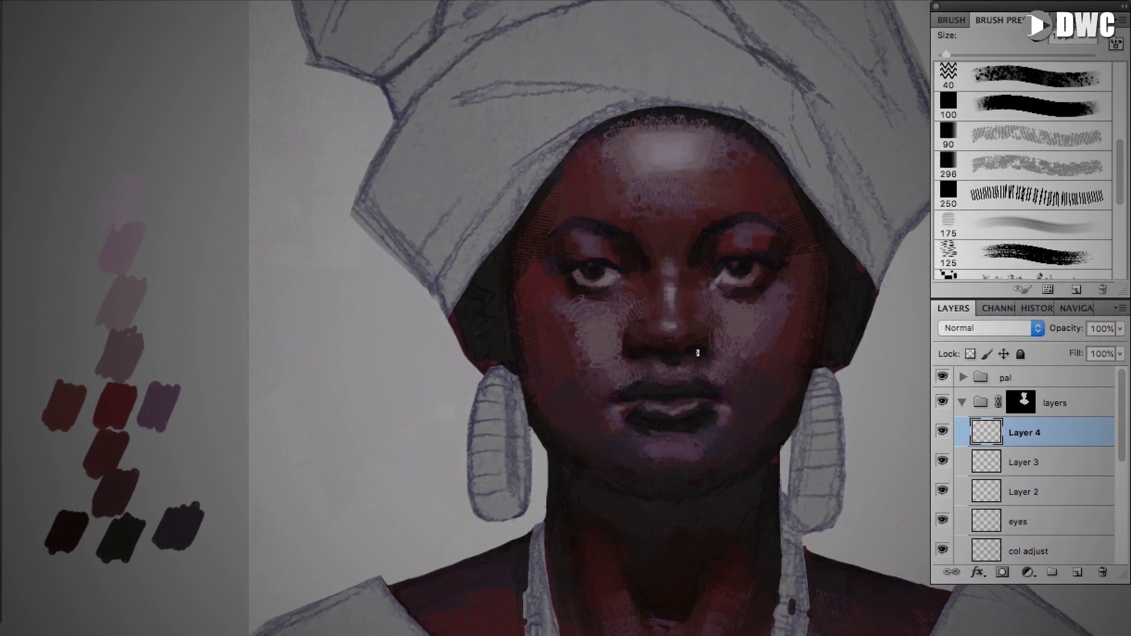
pyautogui.press(']')
pyautogui.press('super+e')
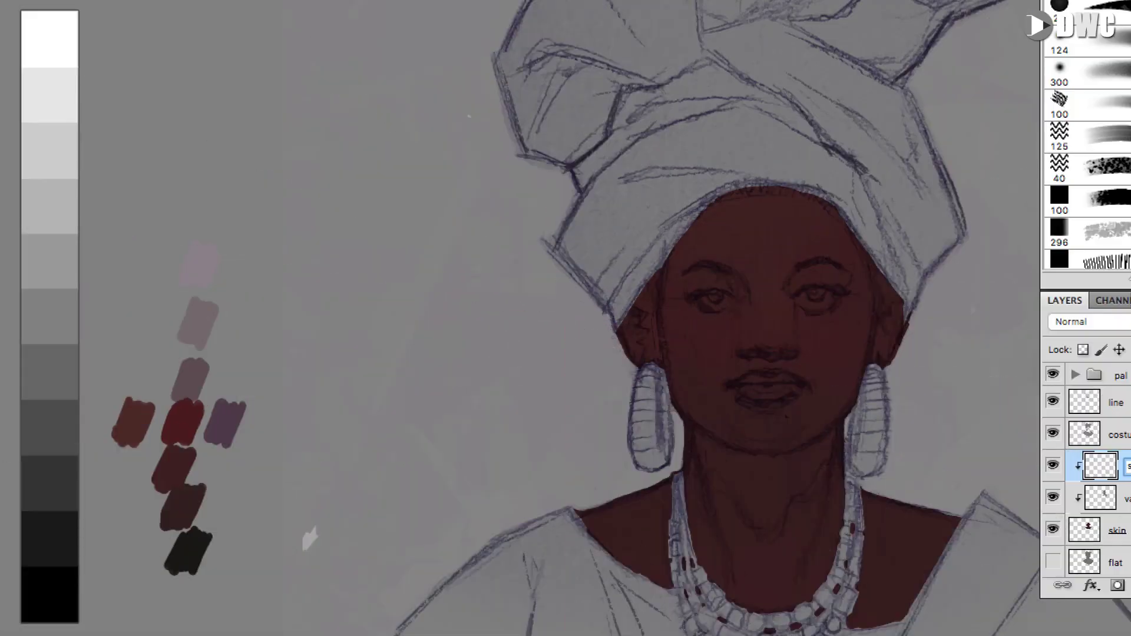
# - Paint near-black shadows over both ears, along the jawline and down the sides of the face on the clipped shadow layer
pyautogui.moveTo(624, 313); pyautogui.dragTo(659, 277)
pyautogui.moveTo(668, 391)
pyautogui.mouseDown()
pyautogui.moveTo(724, 445)
pyautogui.moveTo(760, 445)
pyautogui.mouseUp()
pyautogui.rightClick(765, 465)
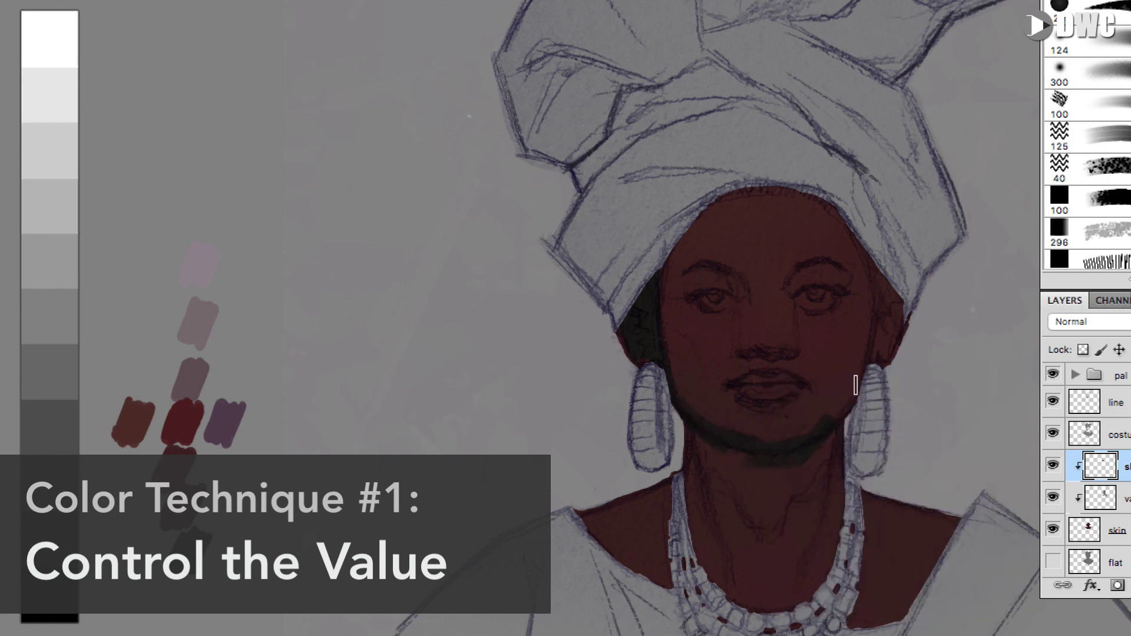
pyautogui.moveTo(867, 361); pyautogui.dragTo(845, 406)
pyautogui.moveTo(881, 308); pyautogui.dragTo(886, 360)
pyautogui.moveTo(861, 250); pyautogui.dragTo(882, 287)
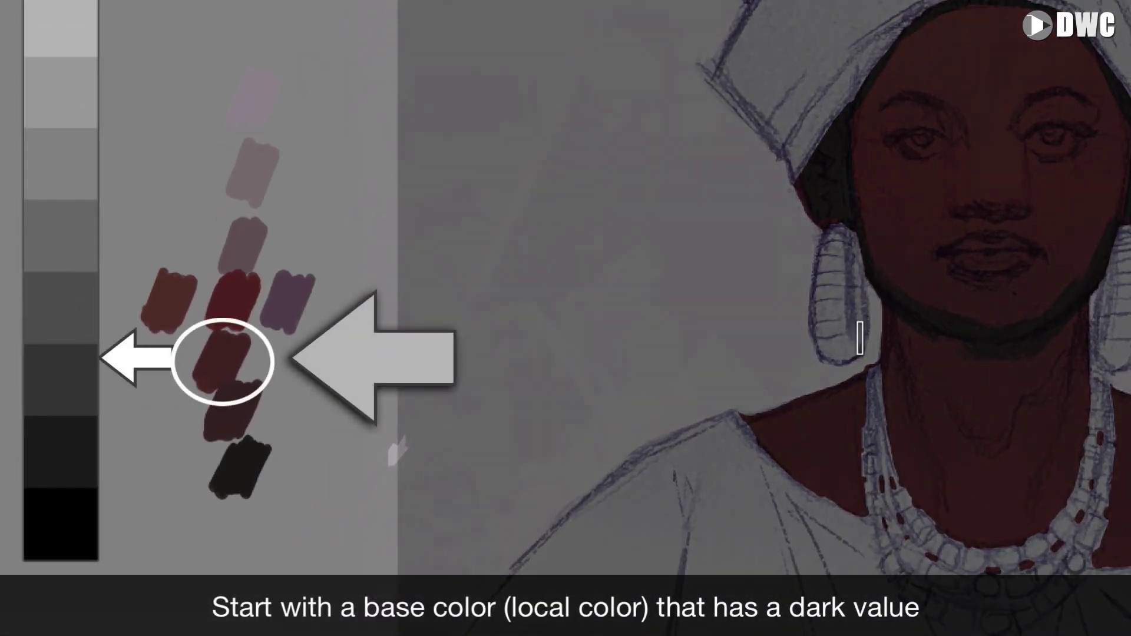
# - Block in the near-black cast shadow under the chin, down both sides of the neck and beside the necklace
pyautogui.moveTo(860, 338)
pyautogui.mouseDown()
pyautogui.moveTo(1008, 330)
pyautogui.moveTo(1037, 349)
pyautogui.moveTo(992, 363)
pyautogui.moveTo(983, 395)
pyautogui.moveTo(941, 321)
pyautogui.moveTo(931, 489)
pyautogui.mouseUp()
pyautogui.moveTo(822, 392)
pyautogui.mouseDown()
pyautogui.moveTo(848, 372)
pyautogui.moveTo(869, 444)
pyautogui.mouseUp()
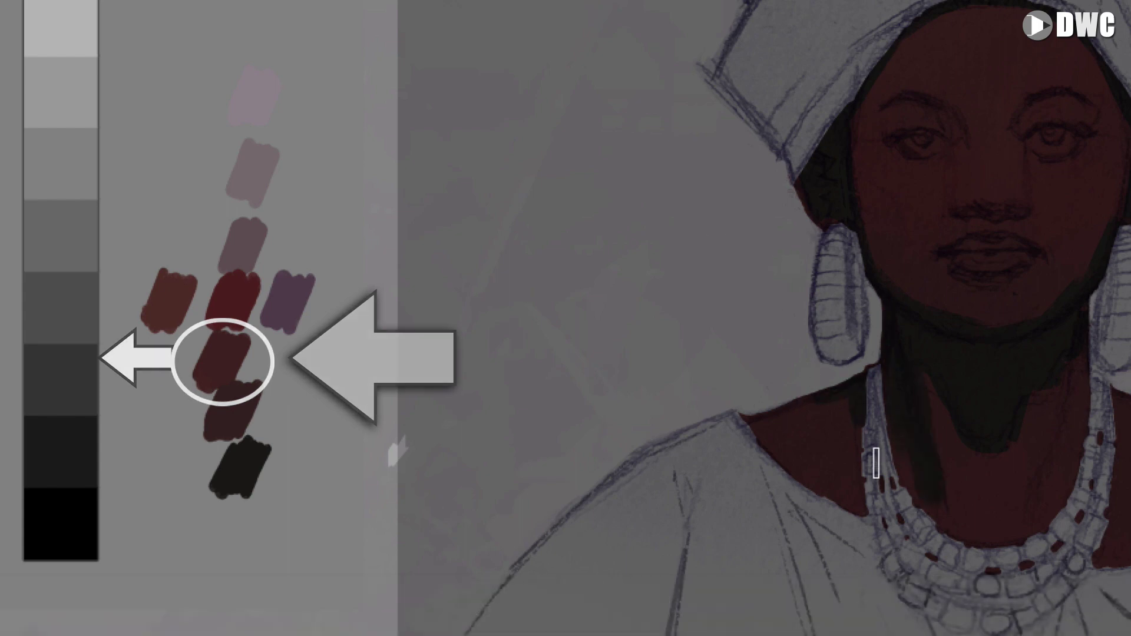
pyautogui.moveTo(1076, 354); pyautogui.dragTo(1049, 451)
pyautogui.moveTo(1033, 530)
pyautogui.mouseDown()
pyautogui.moveTo(1040, 469)
pyautogui.moveTo(1085, 393)
pyautogui.mouseUp()
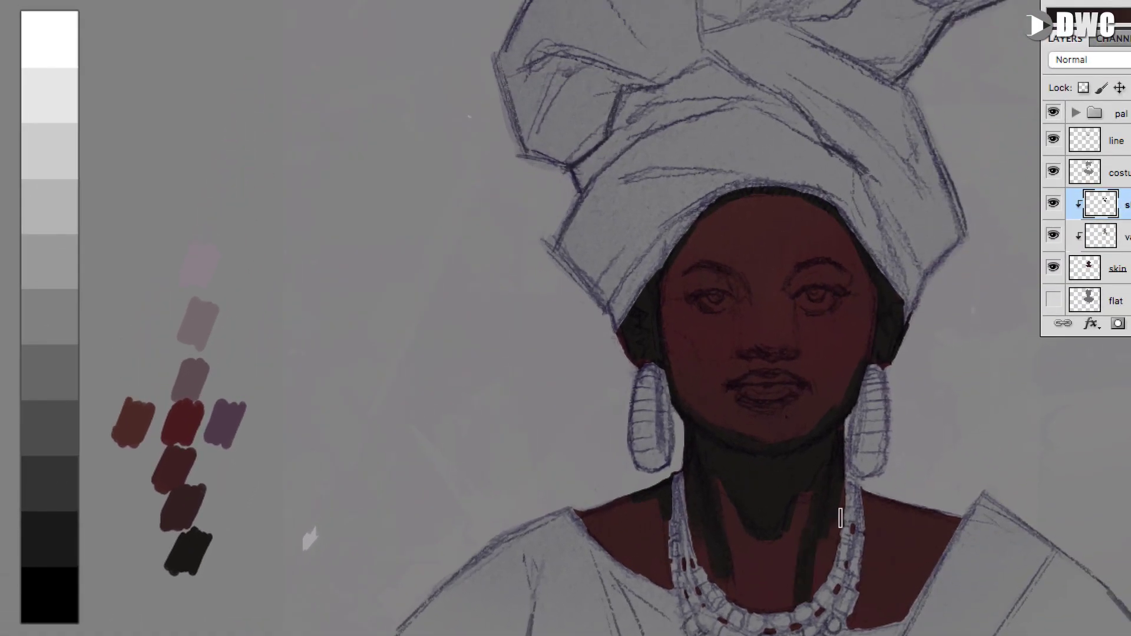
pyautogui.moveTo(870, 504); pyautogui.dragTo(872, 518)
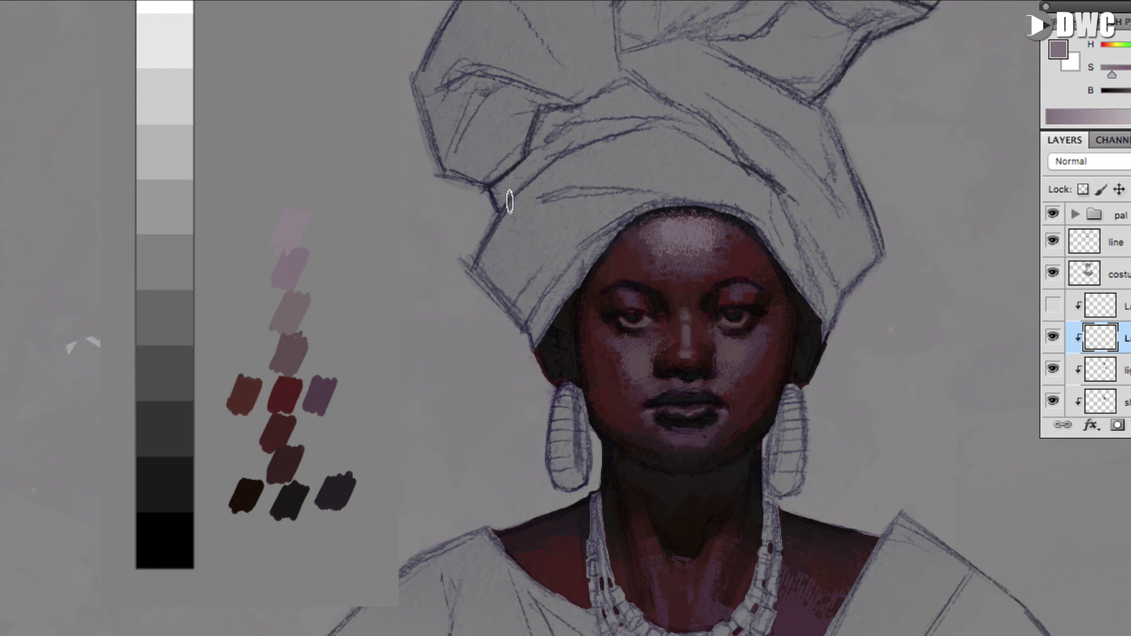
# - Choose the 40 px wavy-tip brush preset and reduce its brush size
pyautogui.click(1124, 21)
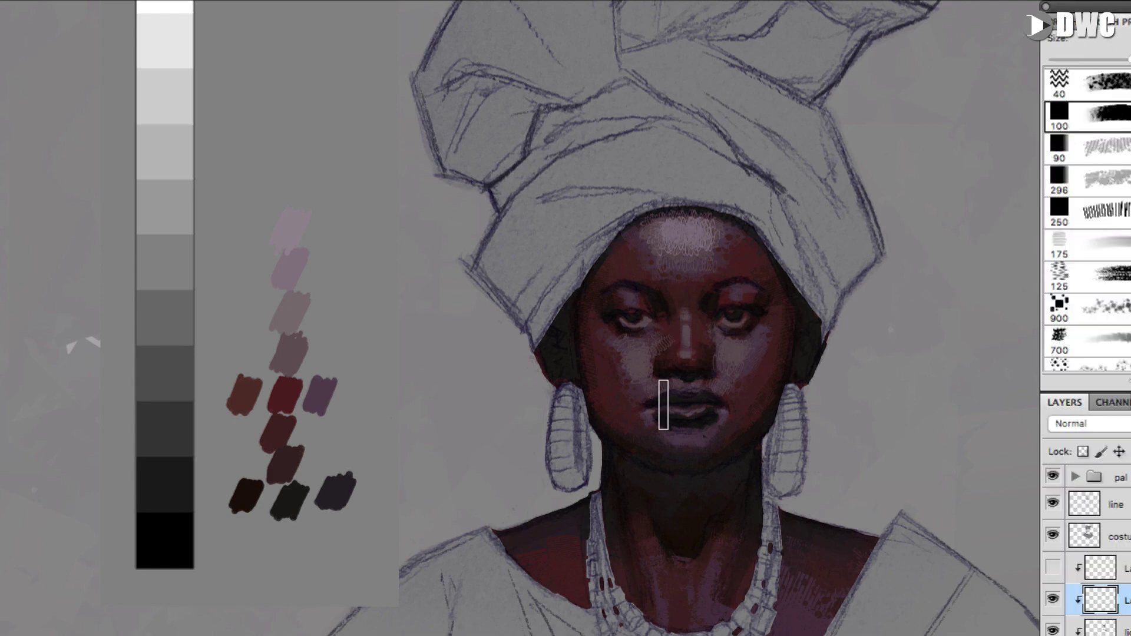
pyautogui.press('[')
pyautogui.press('[')
pyautogui.press('[')
pyautogui.press('[')
pyautogui.press('[')
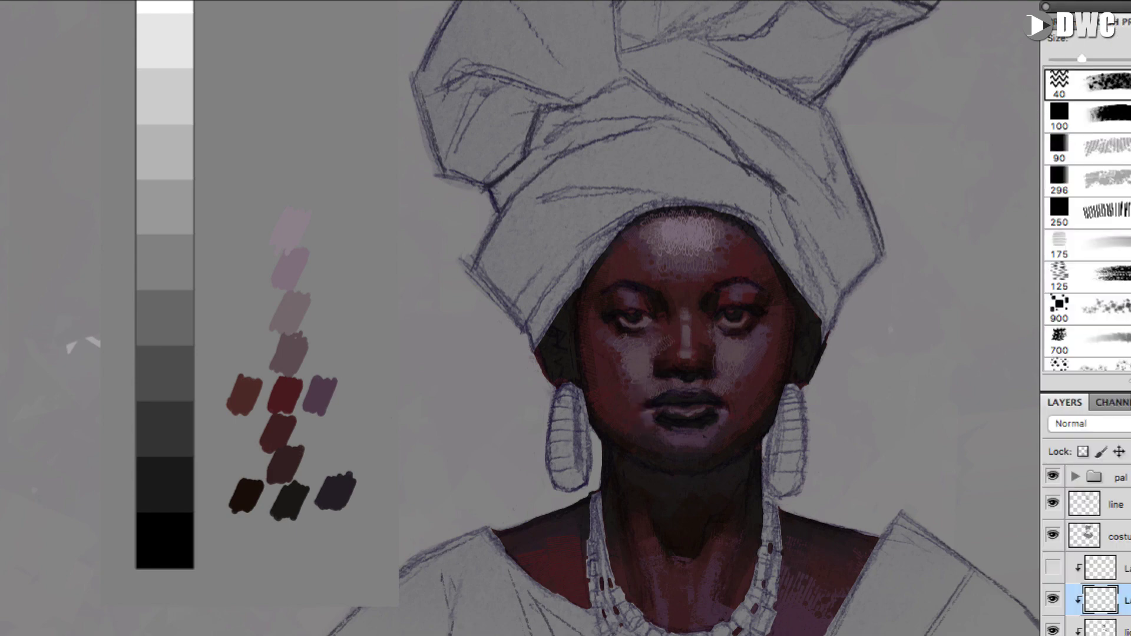
pyautogui.scroll(1, 1087, 218)
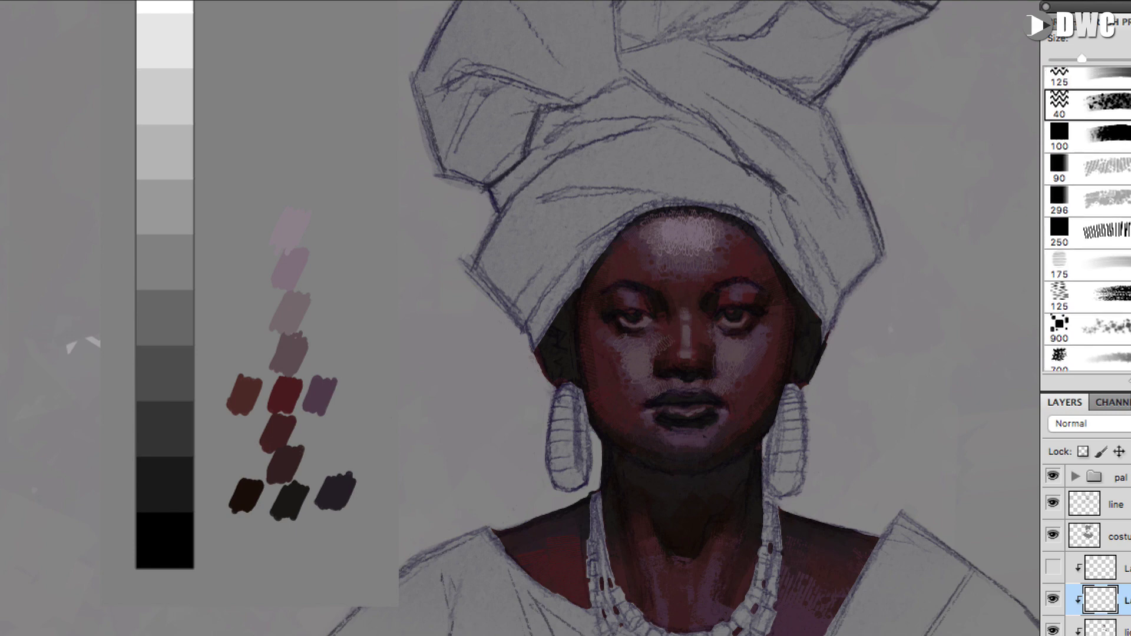
pyautogui.press('[')
pyautogui.press('[')
pyautogui.press('[')
pyautogui.press('F5')
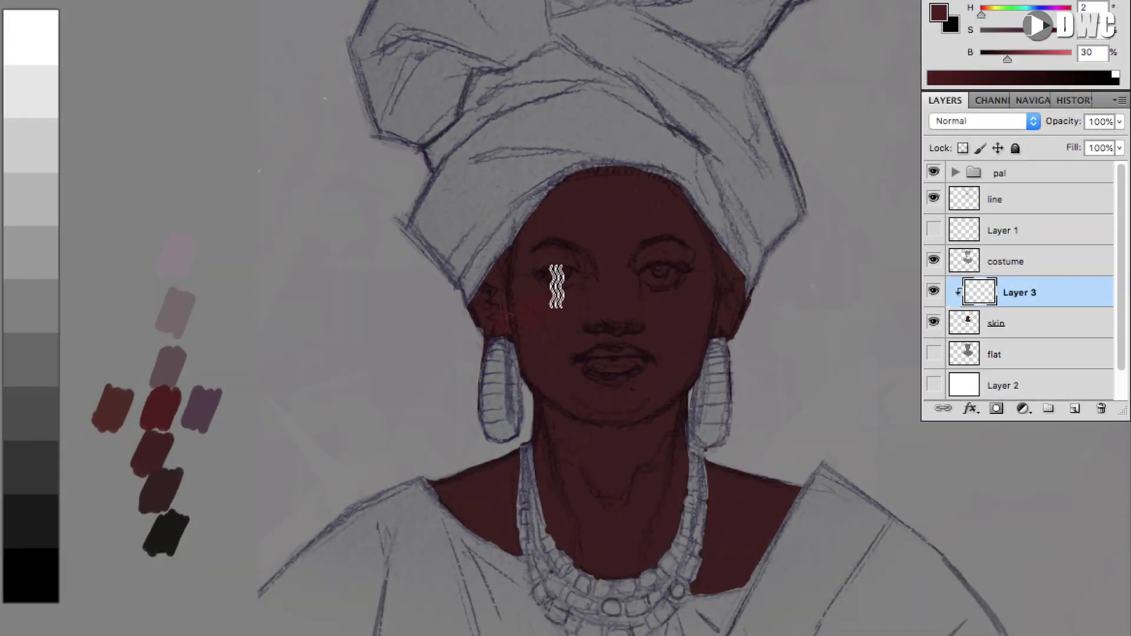
# - Paint saturated red across the cheeks and nose on Layer 3, and add a new clipped layer directly above the skin layer
pyautogui.moveTo(525, 300)
pyautogui.mouseDown()
pyautogui.moveTo(753, 314)
pyautogui.moveTo(577, 330)
pyautogui.moveTo(645, 306)
pyautogui.moveTo(636, 324)
pyautogui.moveTo(722, 299)
pyautogui.mouseUp()
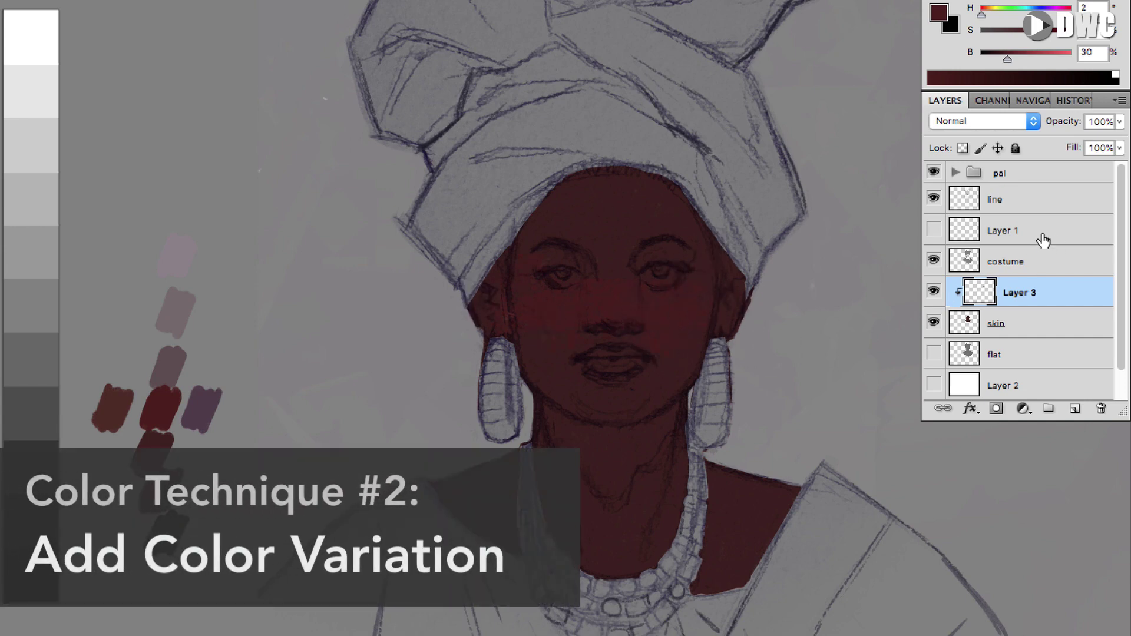
pyautogui.click(1073, 318)
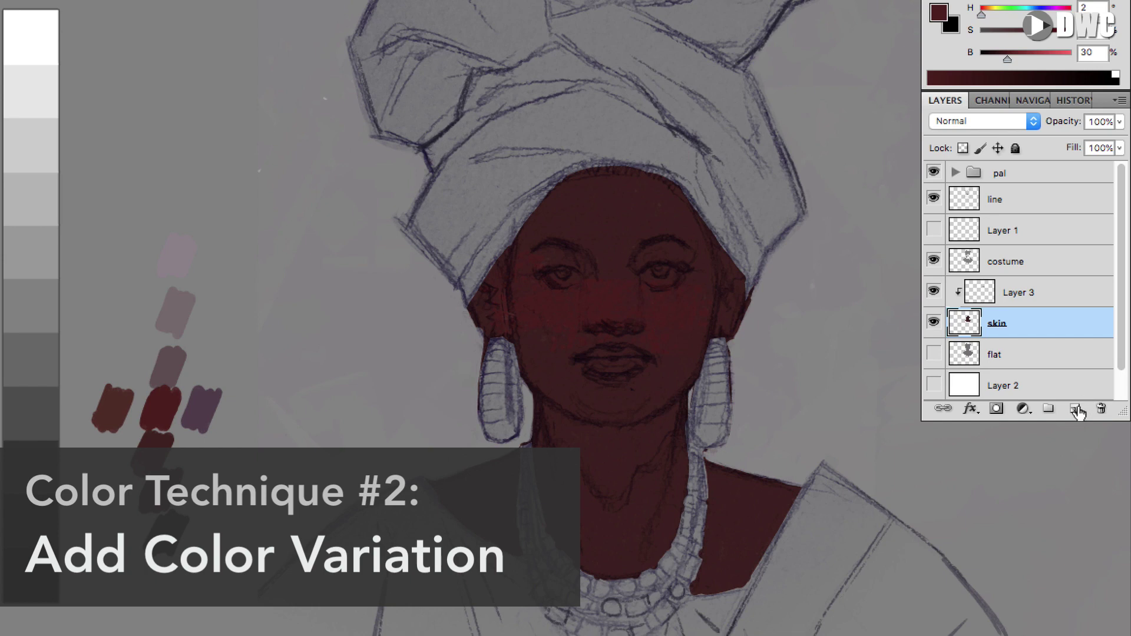
pyautogui.click(1075, 408)
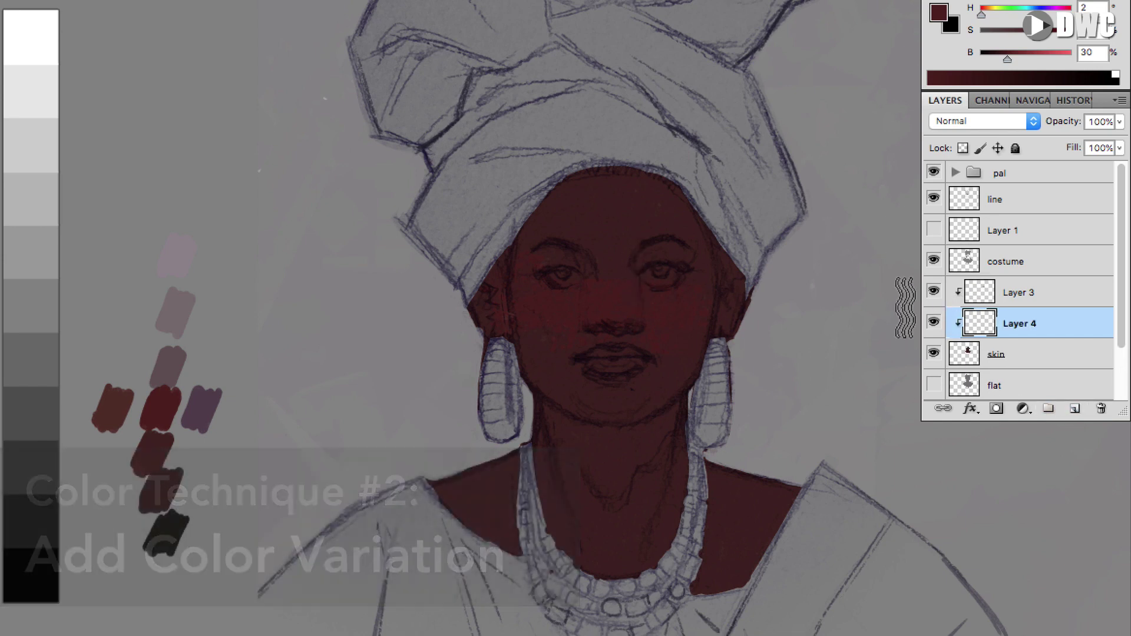
# - Make Layer 4 the painting layer and sample the dark brown palette swatch below the base color
pyautogui.moveTo(962, 287); pyautogui.dragTo(1014, 317)
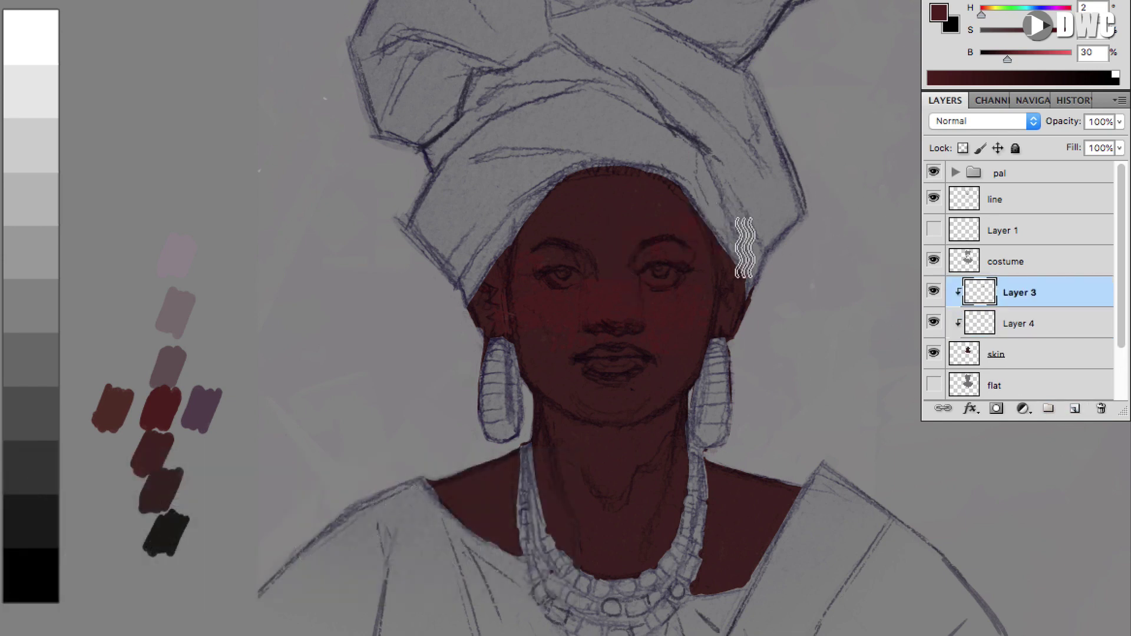
pyautogui.click(1009, 323)
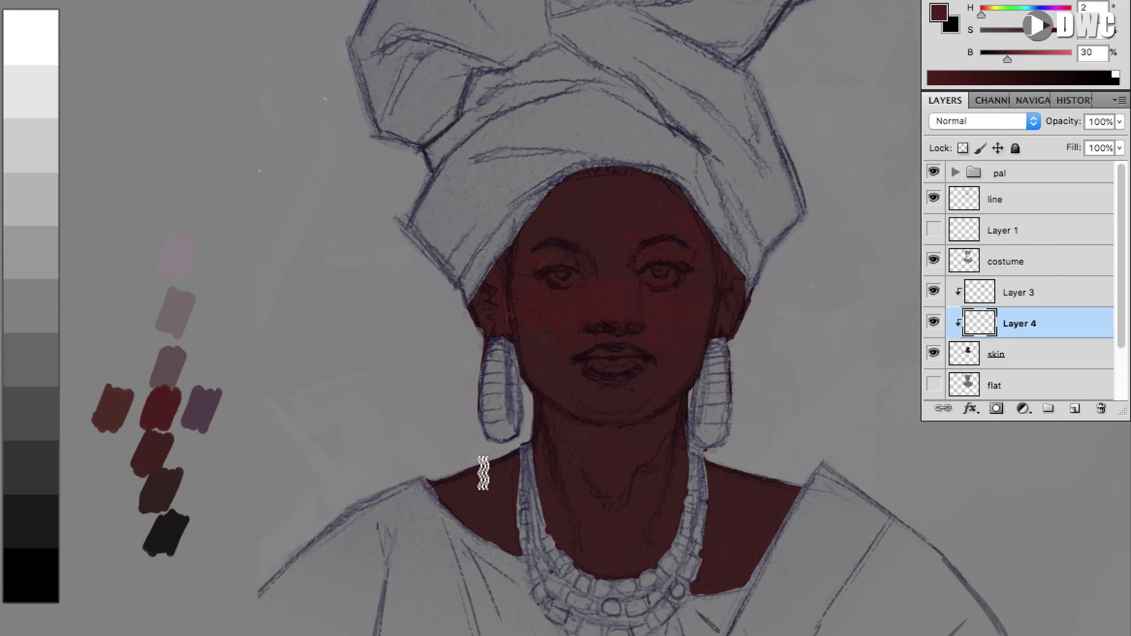
pyautogui.keyDown('alt'); pyautogui.click(164, 495); pyautogui.keyUp('alt')
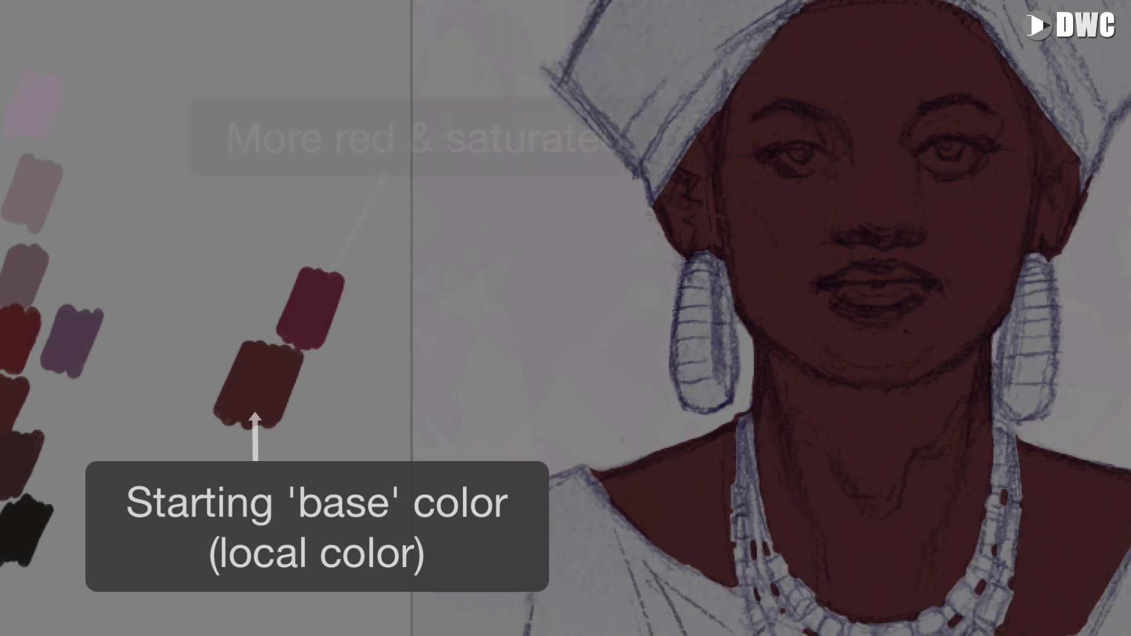
# - Paint color-variation swatches around the base color, including a cooler desaturated mauve and an ochre brown
pyautogui.moveTo(312, 394)
pyautogui.mouseDown()
pyautogui.moveTo(305, 452)
pyautogui.moveTo(323, 447)
pyautogui.mouseUp()
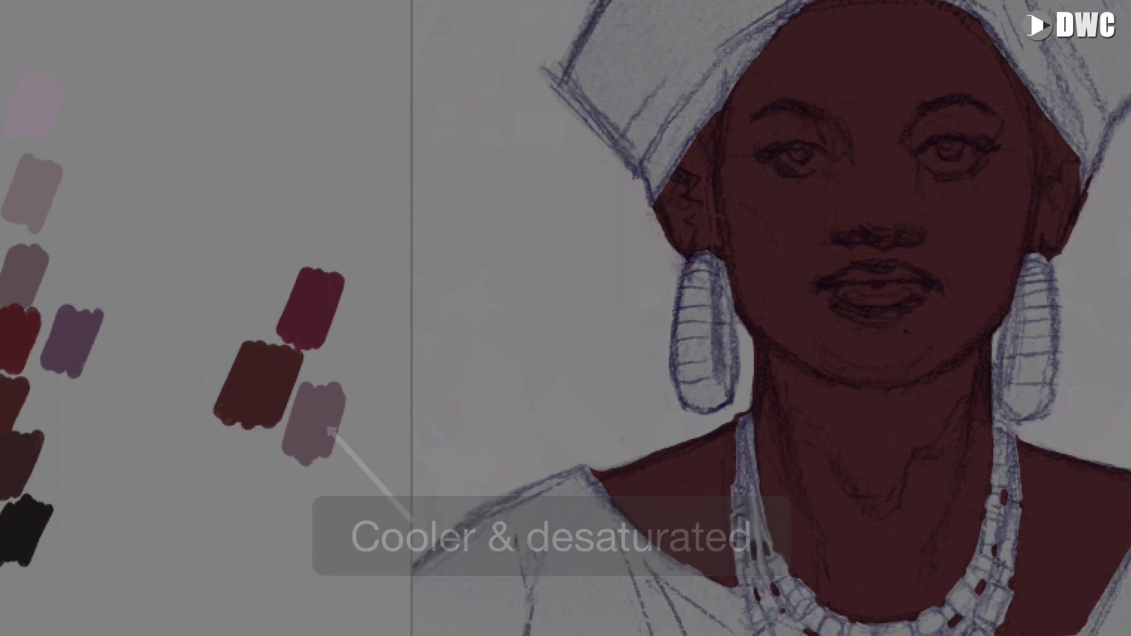
pyautogui.moveTo(230, 295)
pyautogui.mouseDown()
pyautogui.moveTo(199, 297)
pyautogui.moveTo(233, 270)
pyautogui.moveTo(206, 313)
pyautogui.mouseUp()
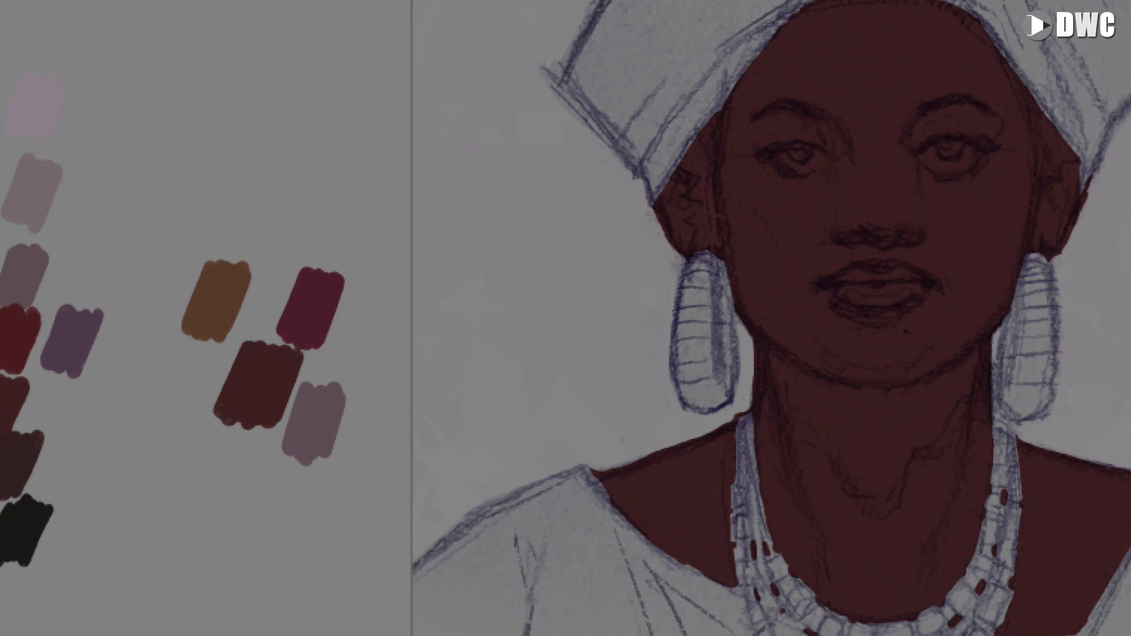
pyautogui.moveTo(177, 392)
pyautogui.mouseDown()
pyautogui.moveTo(189, 451)
pyautogui.moveTo(197, 425)
pyautogui.moveTo(210, 448)
pyautogui.mouseUp()
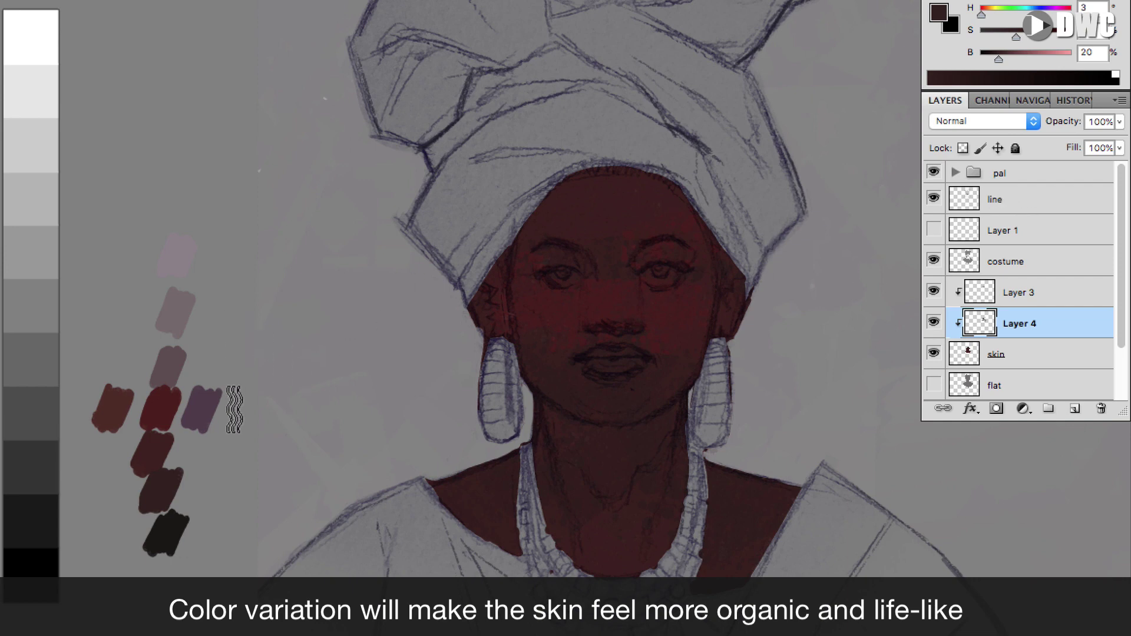
# - Paint the forehead with the warm brown palette color using progressively smaller brushes, and add a new layer above Layer 3
pyautogui.keyDown('alt'); pyautogui.click(113, 407); pyautogui.keyUp('alt')
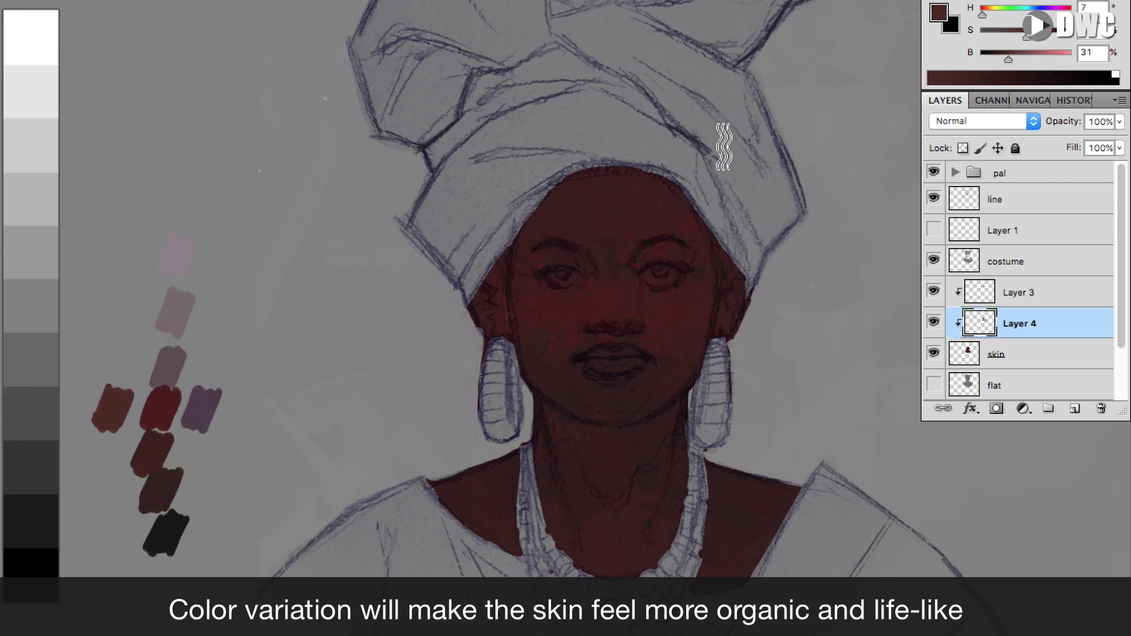
pyautogui.moveTo(578, 174)
pyautogui.mouseDown()
pyautogui.moveTo(525, 242)
pyautogui.moveTo(608, 174)
pyautogui.moveTo(526, 227)
pyautogui.moveTo(611, 260)
pyautogui.mouseUp()
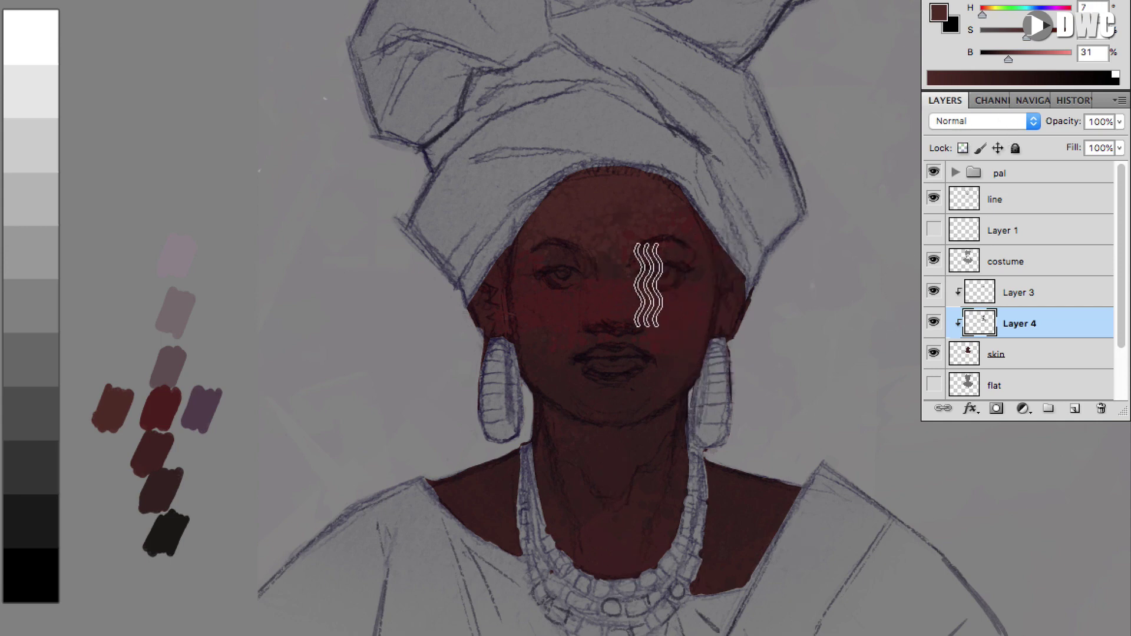
pyautogui.press('[')
pyautogui.press('[')
pyautogui.press('[')
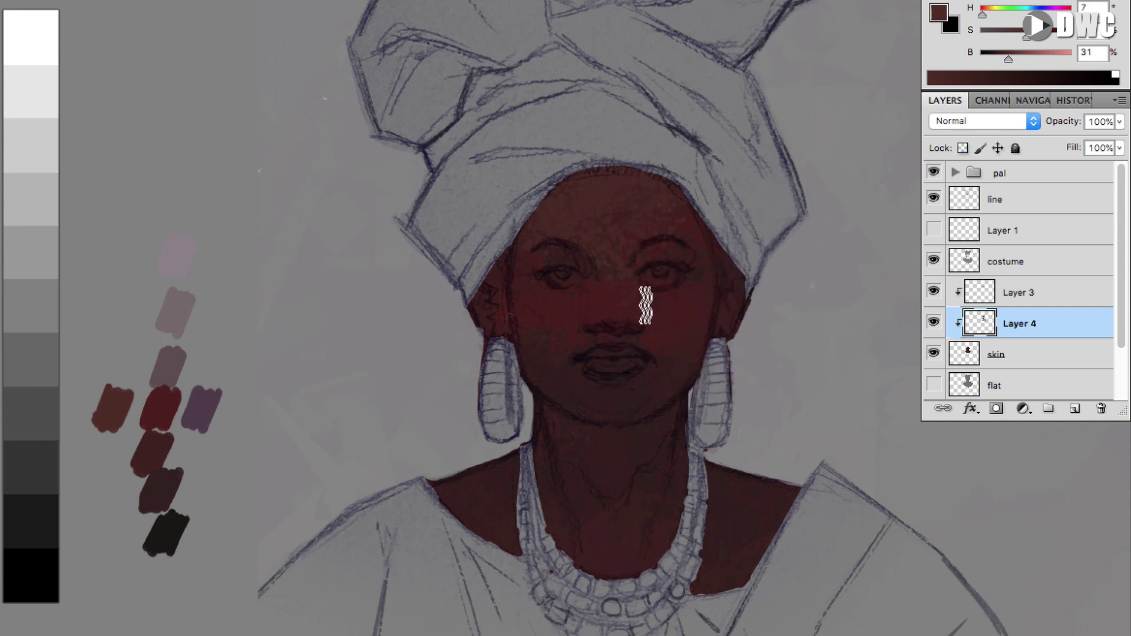
pyautogui.click(1055, 298)
pyautogui.click(1075, 408)
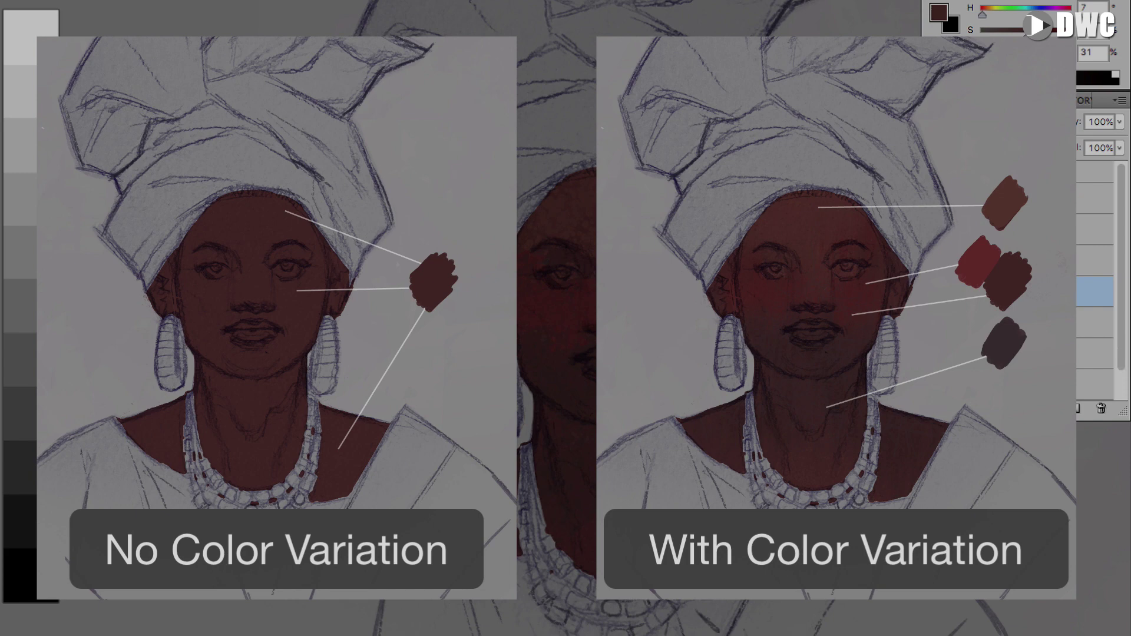
# - Lower the opacity of the active color-variation layer slightly
pyautogui.click(1121, 122)
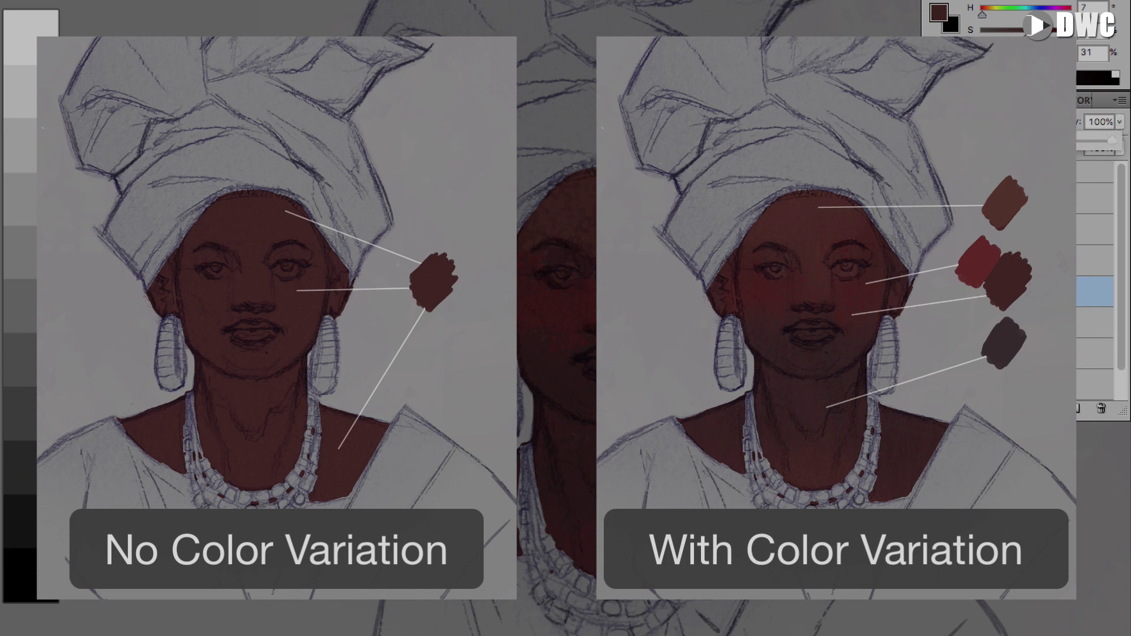
pyautogui.moveTo(1077, 144); pyautogui.dragTo(1064, 139)
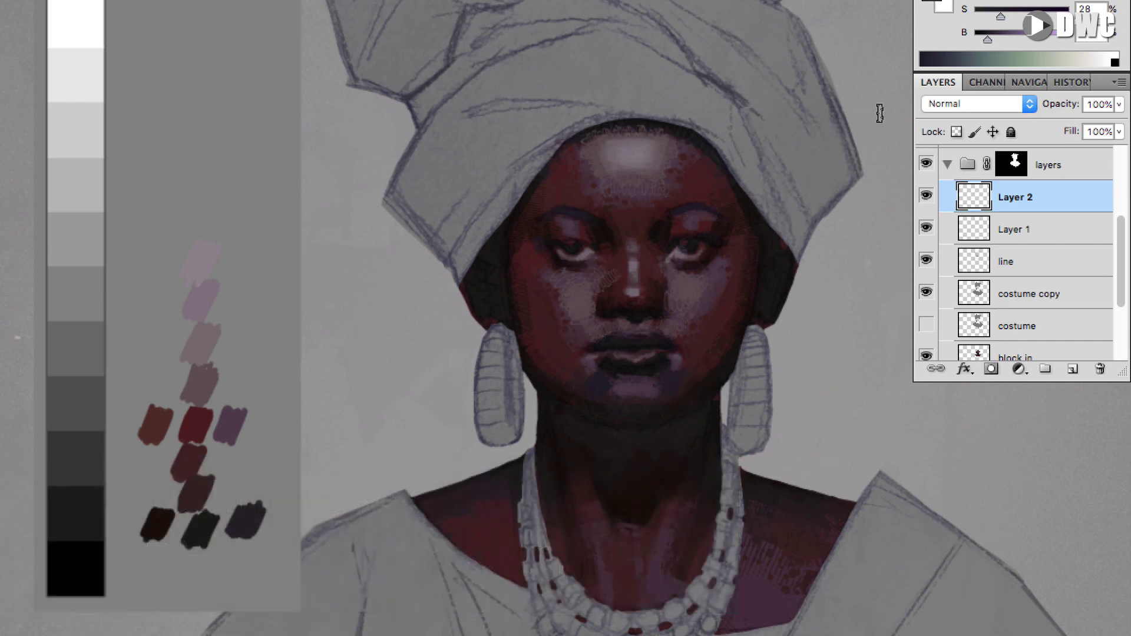
# - Shift Layer 2's color variation on the chin toward blue-violet with Hue/Saturation: hue -31, saturation +17, lightness +4
pyautogui.hotkey('ctrl', 'u')
pyautogui.moveTo(184, 535); pyautogui.dragTo(188, 536)
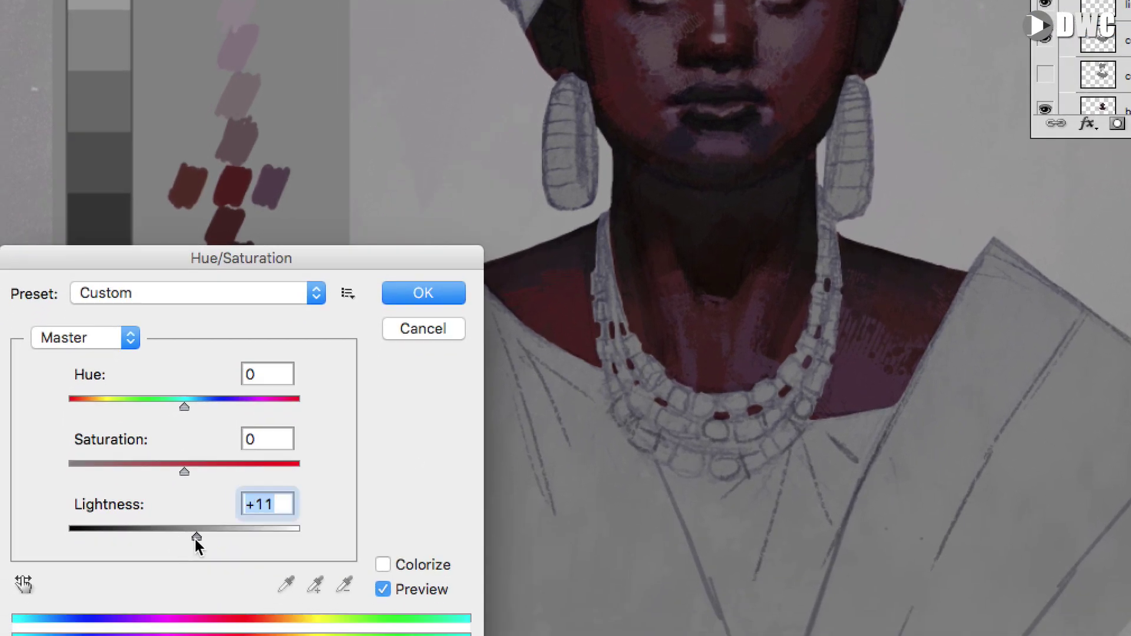
pyautogui.moveTo(197, 468)
pyautogui.mouseDown()
pyautogui.moveTo(177, 472)
pyautogui.moveTo(203, 473)
pyautogui.mouseUp()
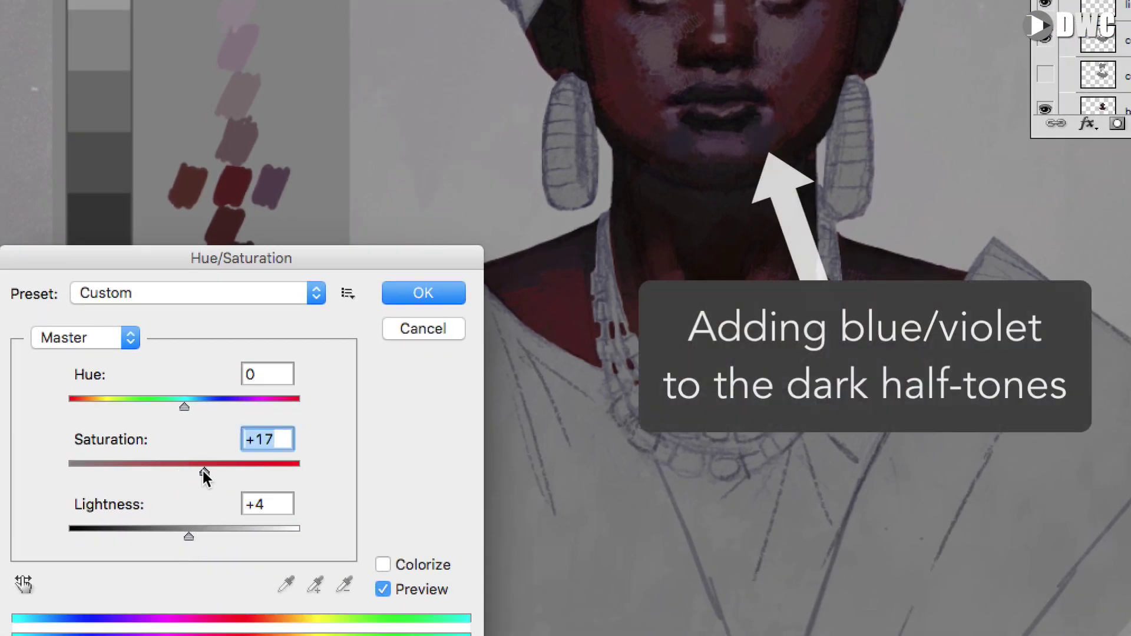
pyautogui.moveTo(184, 411); pyautogui.dragTo(148, 409)
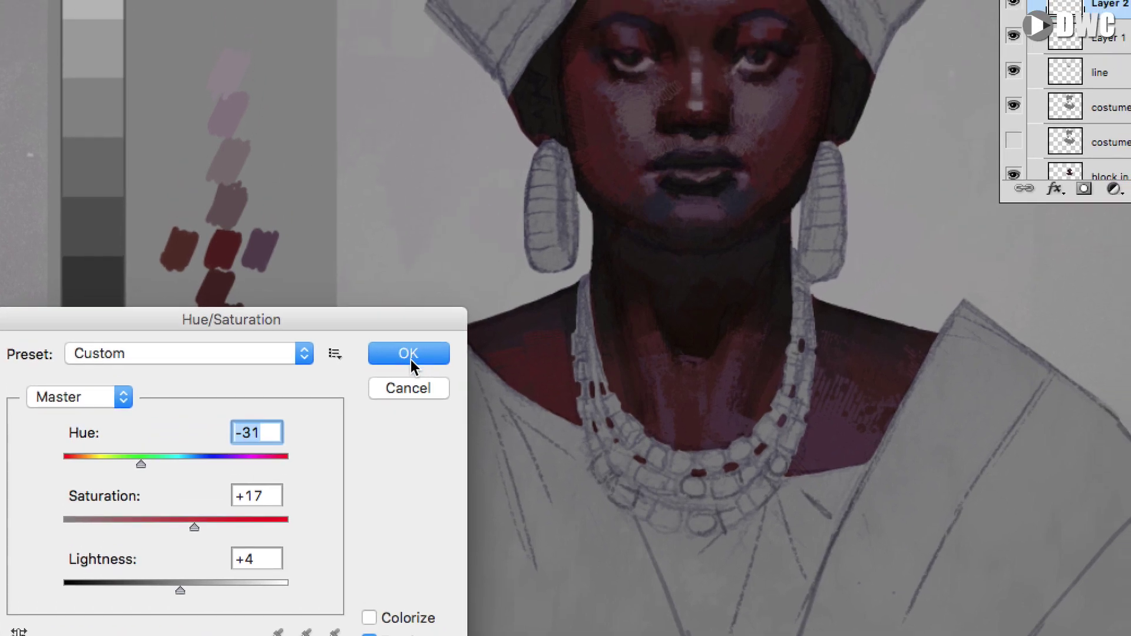
pyautogui.click(411, 356)
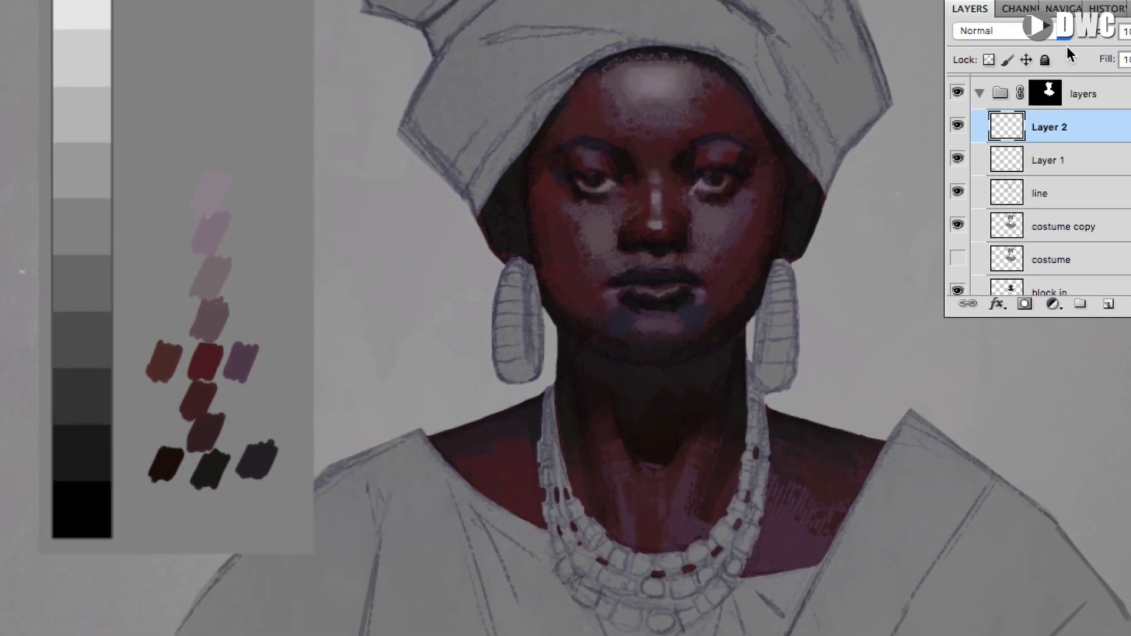
# - Paint red strokes over the neck on Layer 2 with progressively smaller brushes
pyautogui.press('F5')
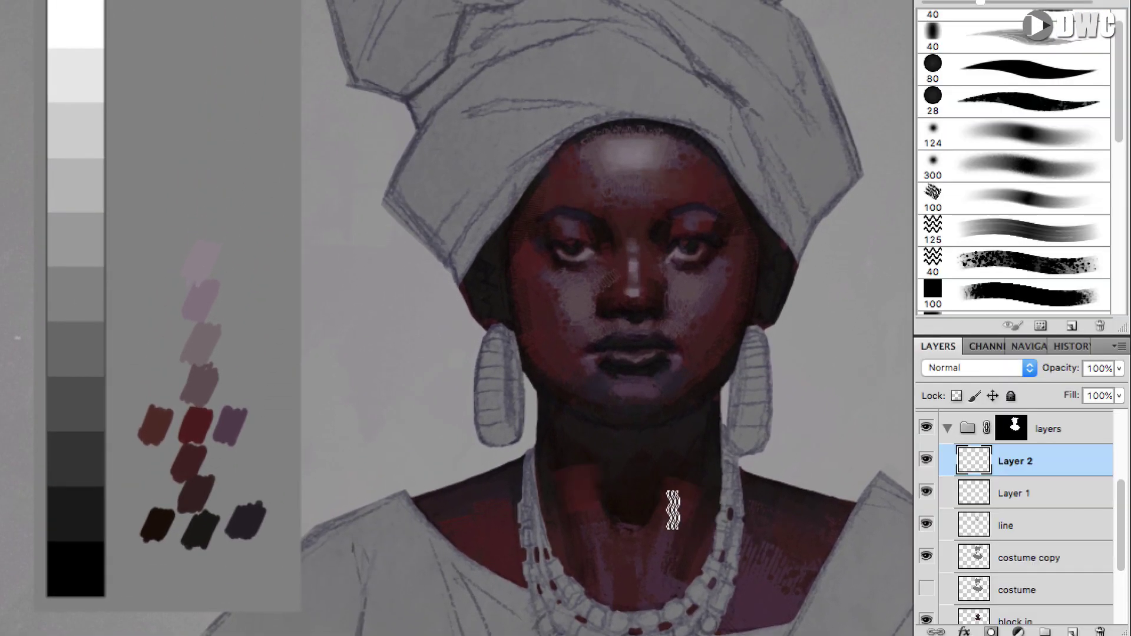
pyautogui.press('[')
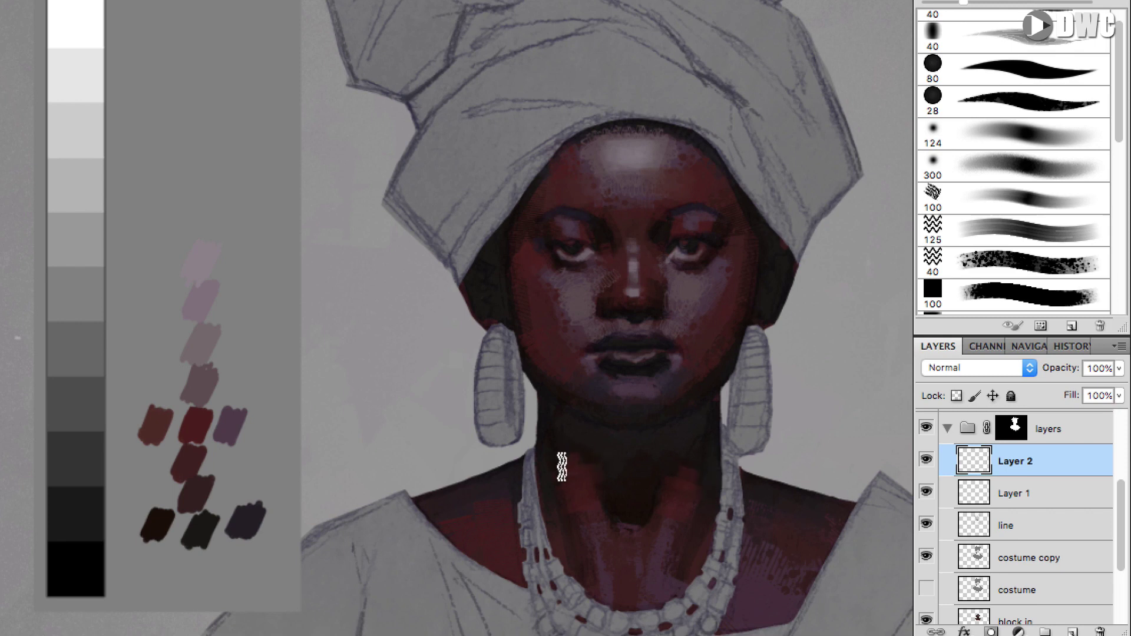
pyautogui.press('[')
# - Darken and enrich the red neck strokes with Hue/Saturation, setting saturation to +25, lowering the lightness and nudging the hue
pyautogui.hotkey('ctrl', 'u')
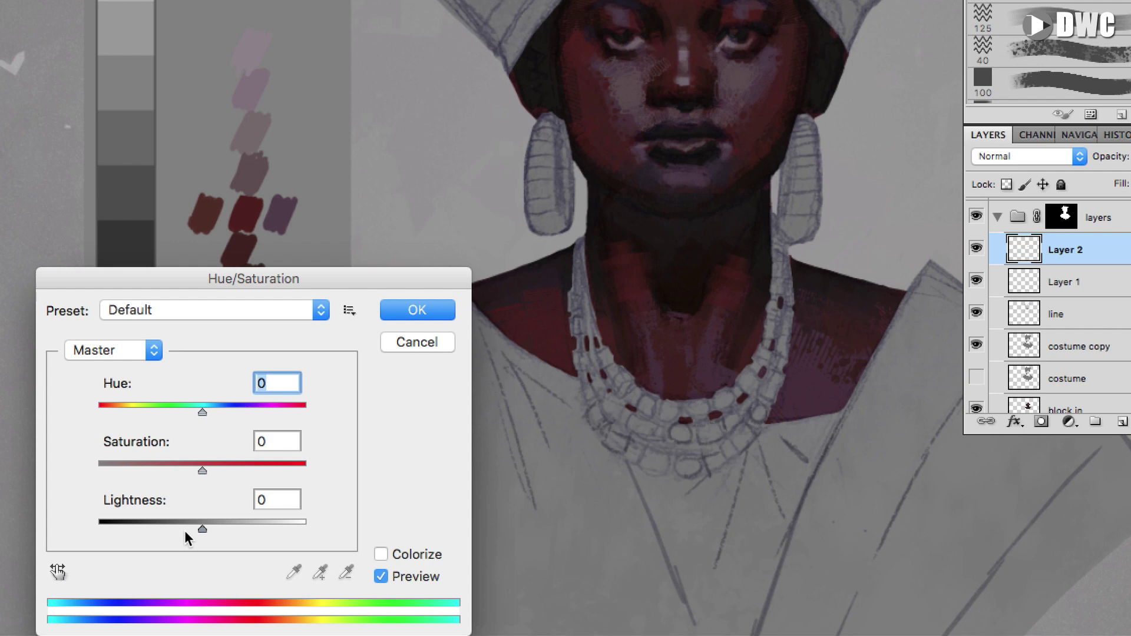
pyautogui.moveTo(184, 607); pyautogui.dragTo(166, 607)
pyautogui.moveTo(222, 471); pyautogui.dragTo(230, 471)
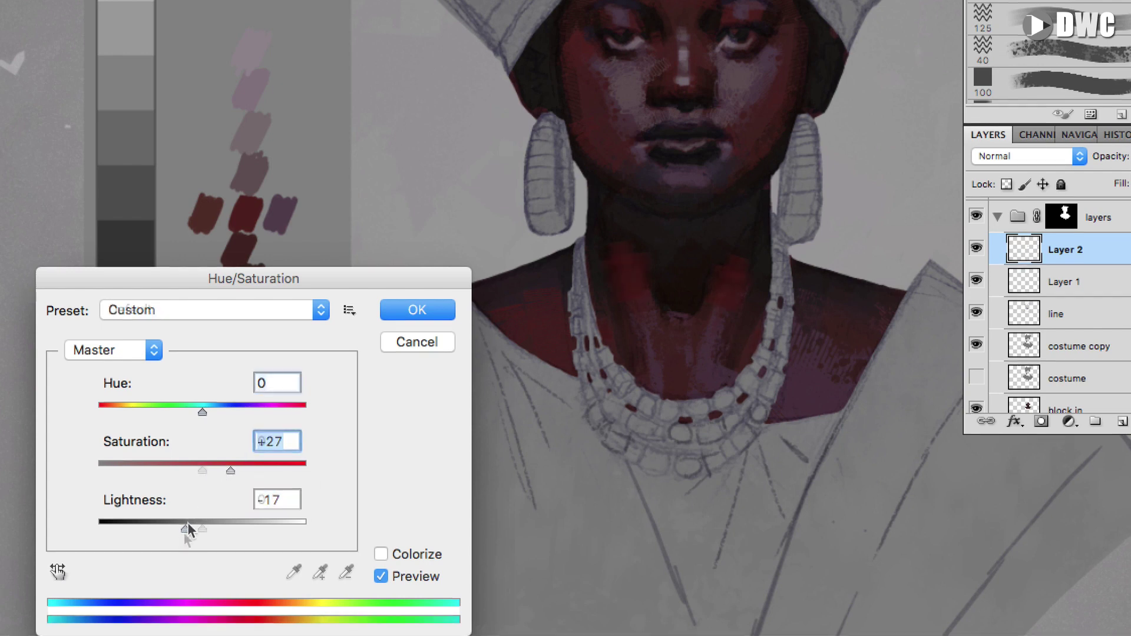
pyautogui.moveTo(185, 529); pyautogui.dragTo(188, 530)
pyautogui.click(228, 470)
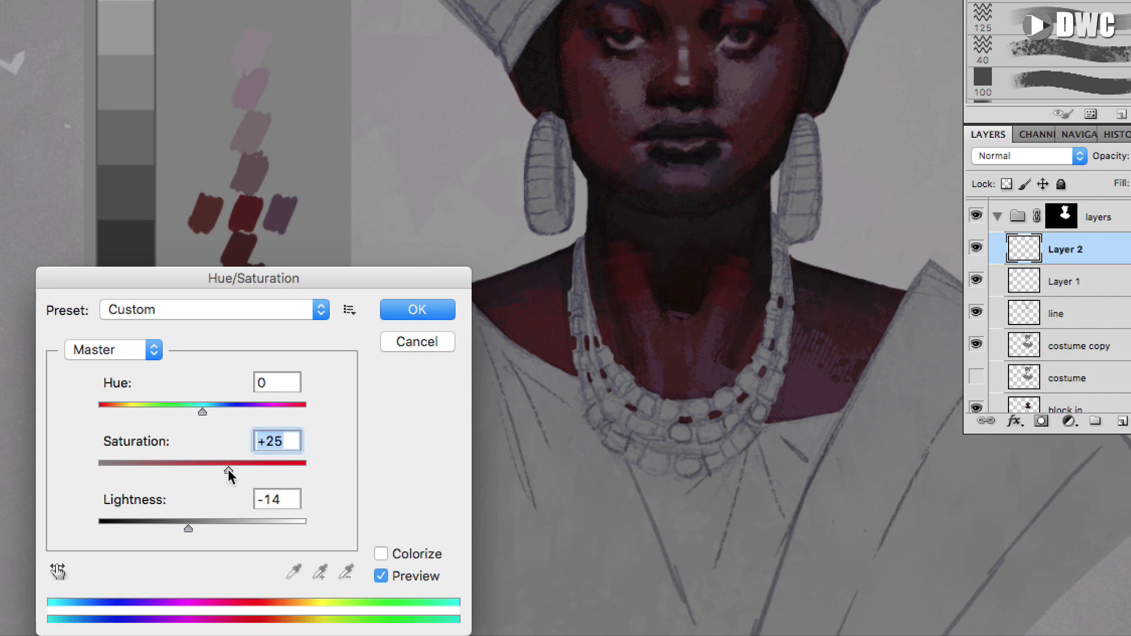
pyautogui.moveTo(186, 412); pyautogui.dragTo(207, 417)
pyautogui.moveTo(188, 529)
pyautogui.mouseDown()
pyautogui.moveTo(159, 530)
pyautogui.moveTo(170, 532)
pyautogui.mouseUp()
pyautogui.click(432, 308)
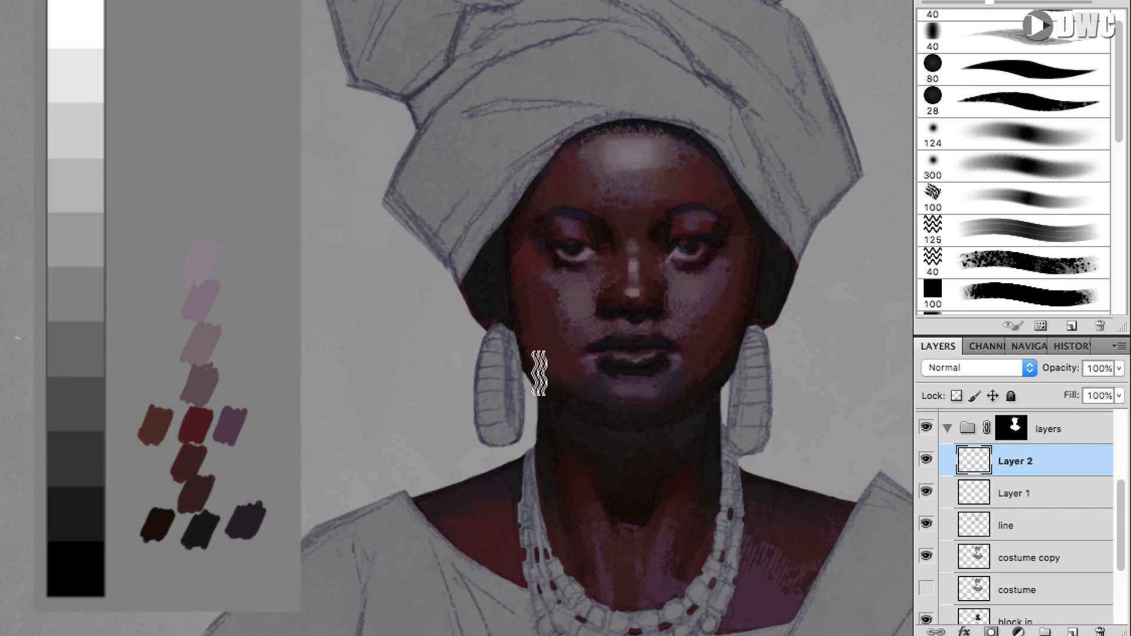
# - Sample a muted color from the lower face and paint cool, desaturated tones along the jaw with progressively smaller brushes
pyautogui.keyDown('alt'); pyautogui.click(596, 389); pyautogui.keyUp('alt')
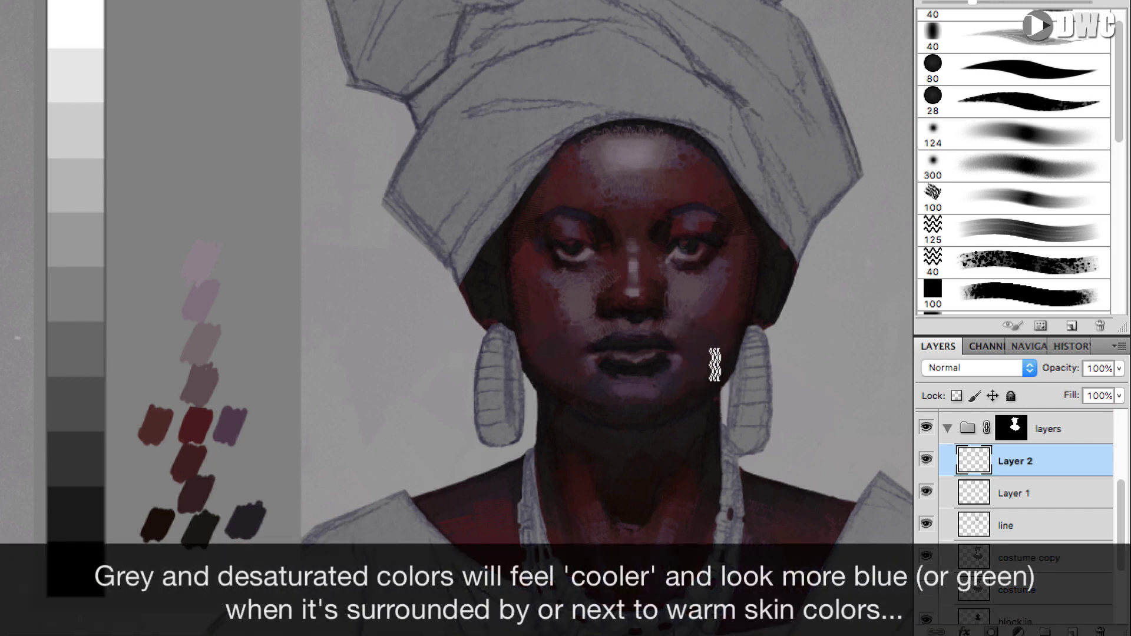
pyautogui.press('[')
pyautogui.press('[')
pyautogui.press('[')
pyautogui.press('[')
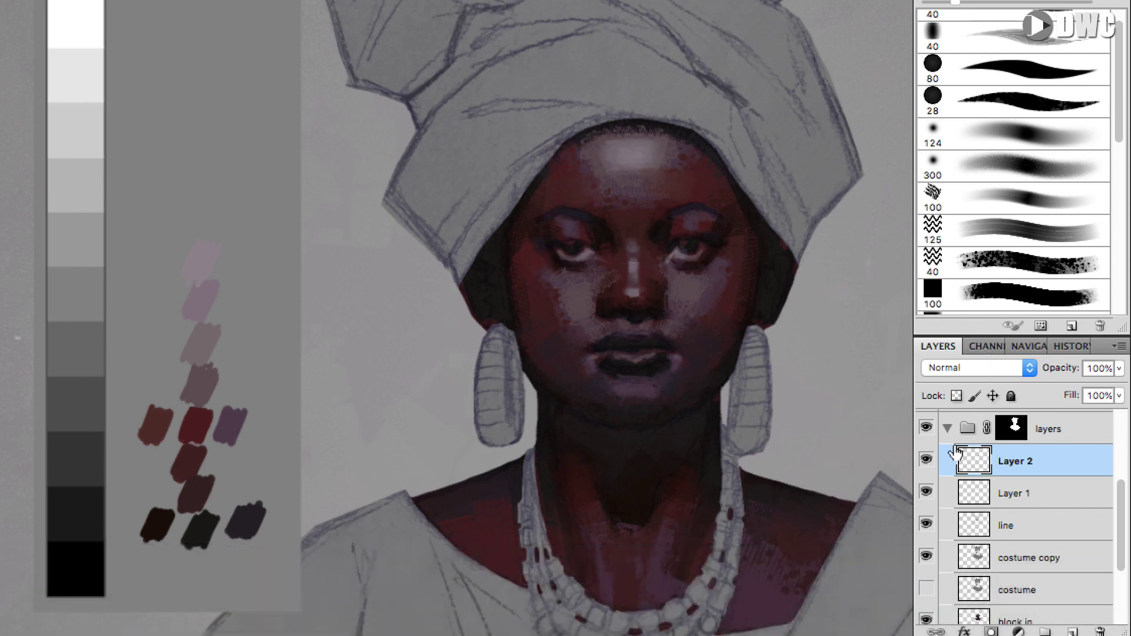
# - Hide and show Layer 2 to compare the portrait with and without its added color variation
pyautogui.click(928, 461)
pyautogui.click(928, 461)
pyautogui.press('Delete')
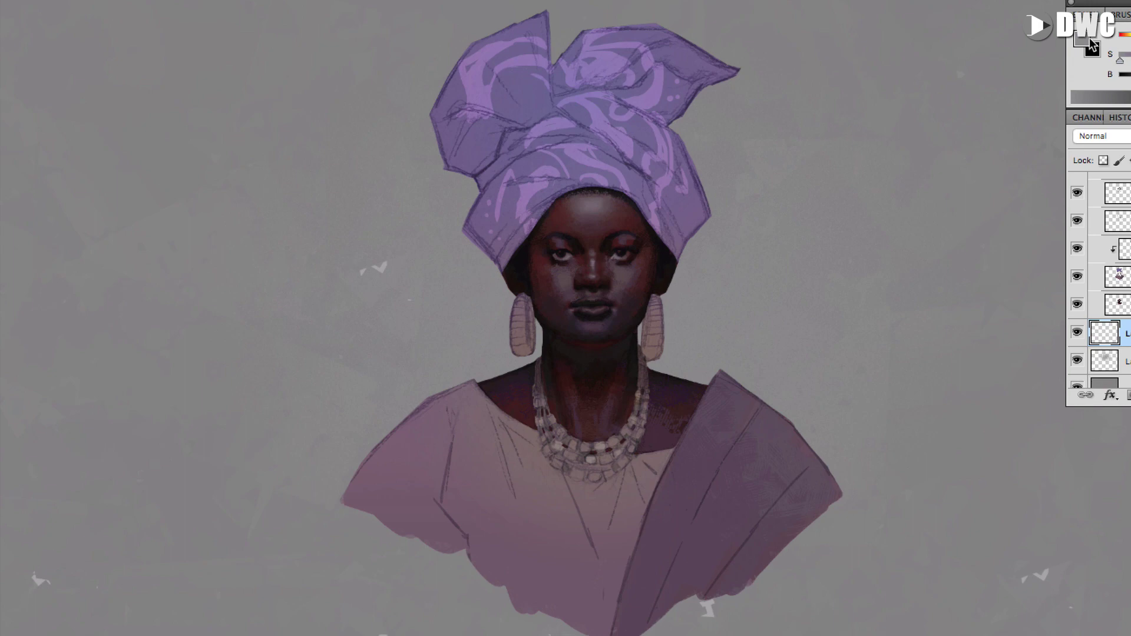
# - Choose a lighter, cool grey foreground color and paint crisscrossing strokes on the background around the head and shoulders
pyautogui.click(1090, 45)
pyautogui.moveTo(107, 216); pyautogui.dragTo(117, 197)
pyautogui.click(358, 175)
pyautogui.click(546, 106)
pyautogui.moveTo(514, 334)
pyautogui.mouseDown()
pyautogui.moveTo(468, 316)
pyautogui.moveTo(682, 295)
pyautogui.mouseUp()
pyautogui.moveTo(659, 343)
pyautogui.mouseDown()
pyautogui.moveTo(497, 235)
pyautogui.moveTo(430, 267)
pyautogui.moveTo(461, 254)
pyautogui.moveTo(362, 265)
pyautogui.moveTo(268, 225)
pyautogui.moveTo(702, 398)
pyautogui.moveTo(726, 159)
pyautogui.moveTo(859, 270)
pyautogui.moveTo(858, 348)
pyautogui.moveTo(843, 273)
pyautogui.moveTo(906, 314)
pyautogui.moveTo(255, 228)
pyautogui.moveTo(422, 53)
pyautogui.moveTo(737, 101)
pyautogui.mouseUp()
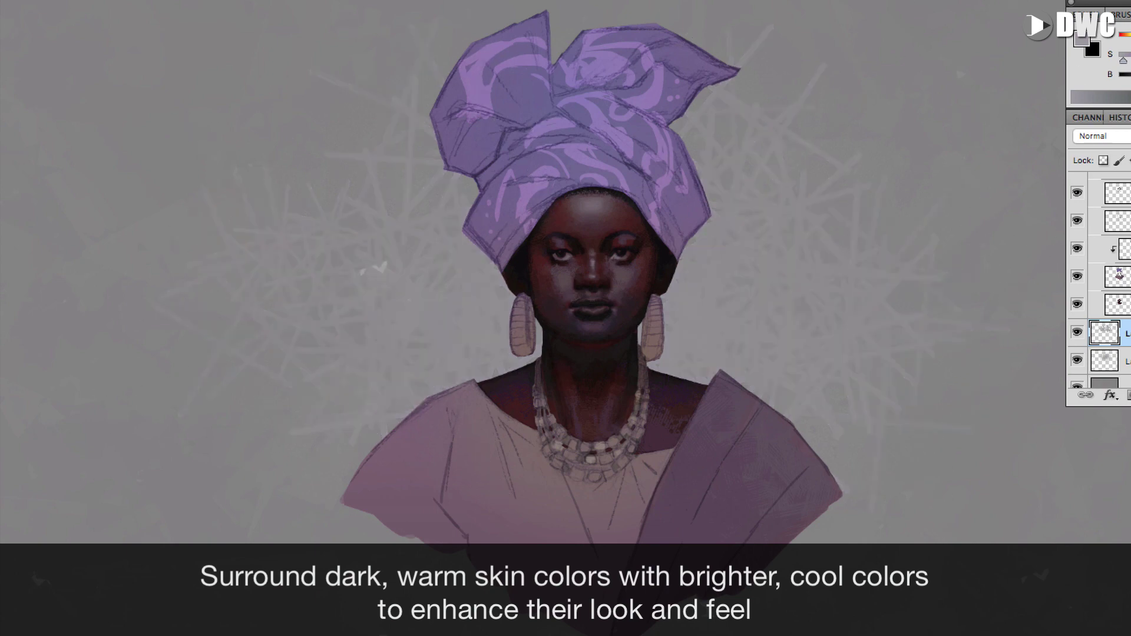
# - Switch to a textured brush and work over the light background strokes on both sides of the headwrap
pyautogui.click(1118, 15)
pyautogui.scroll(-5, 1100, 116)
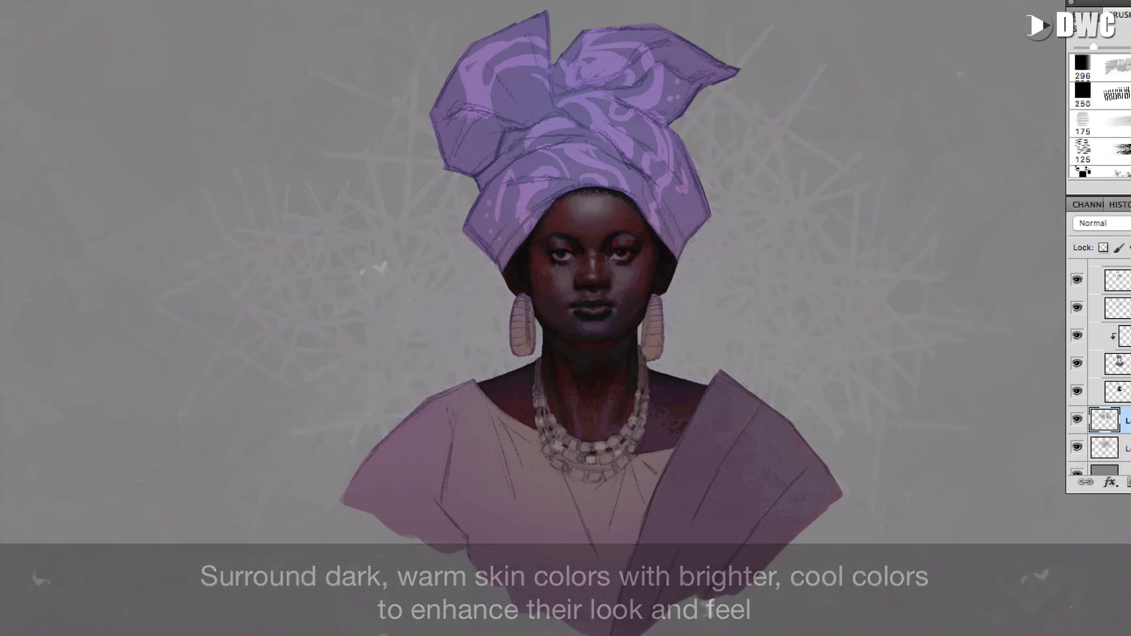
pyautogui.click(1099, 108)
pyautogui.moveTo(463, 214)
pyautogui.mouseDown()
pyautogui.moveTo(194, 249)
pyautogui.moveTo(303, 410)
pyautogui.moveTo(366, 96)
pyautogui.mouseUp()
pyautogui.moveTo(887, 50)
pyautogui.mouseDown()
pyautogui.moveTo(878, 268)
pyautogui.moveTo(902, 324)
pyautogui.moveTo(825, 168)
pyautogui.moveTo(826, 128)
pyautogui.moveTo(357, 141)
pyautogui.moveTo(955, 145)
pyautogui.moveTo(949, 170)
pyautogui.mouseUp()
# - On a new layer behind the figure, draw a radial gradient glow around the head in cool grey #a29fa6
pyautogui.press('super+shift+alt+n')
pyautogui.press('g')
pyautogui.click(312, 2)
pyautogui.click(312, 4)
pyautogui.click(1127, 14)
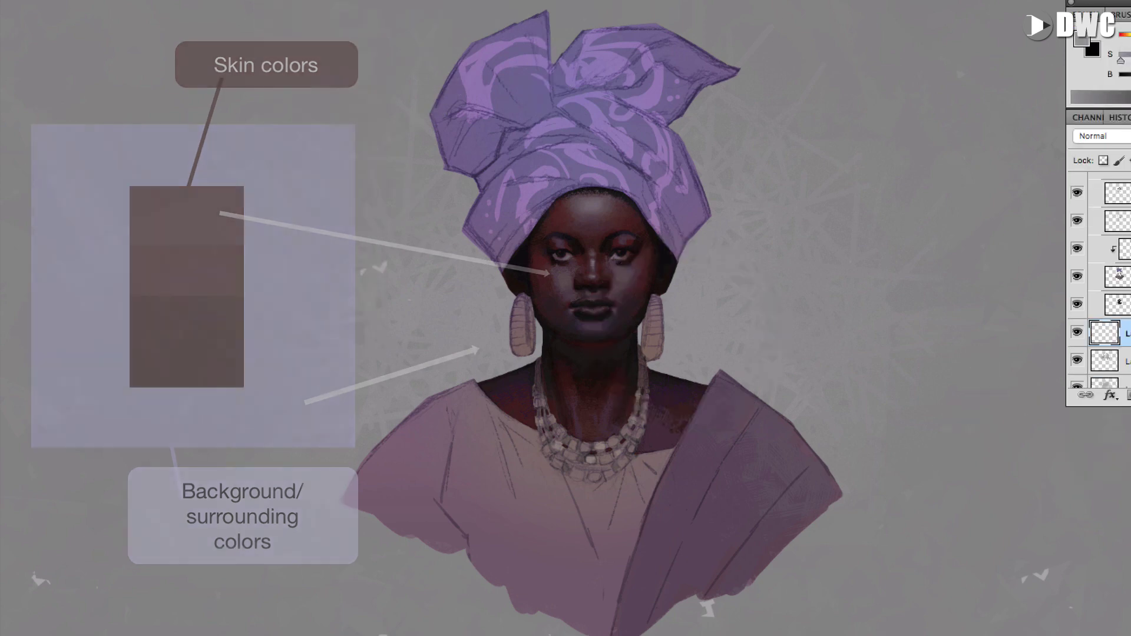
pyautogui.click(1086, 41)
pyautogui.moveTo(109, 211); pyautogui.dragTo(117, 202)
pyautogui.click(362, 175)
pyautogui.moveTo(362, 176); pyautogui.dragTo(363, 173)
pyautogui.moveTo(123, 199); pyautogui.dragTo(112, 193)
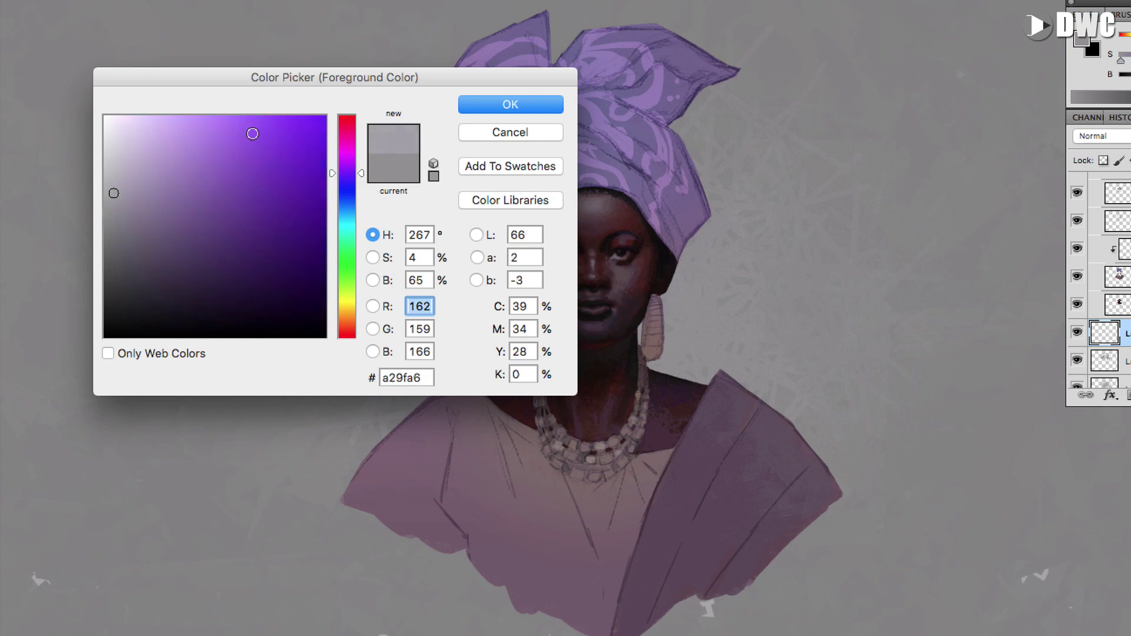
pyautogui.click(523, 106)
pyautogui.moveTo(608, 339); pyautogui.dragTo(773, 475)
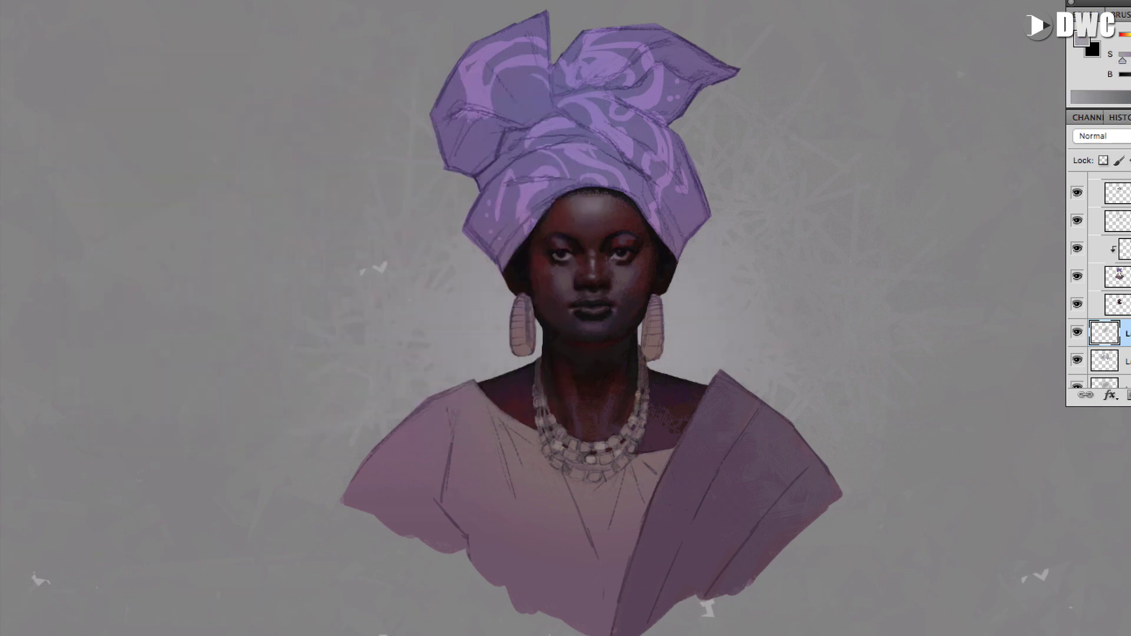
# - Brighten the glow layer with Hue/Saturation, adjust its saturation, and transform it behind the figure
pyautogui.hotkey('ctrl', 'u')
pyautogui.moveTo(1052, 249); pyautogui.dragTo(1032, 248)
pyautogui.click(1024, 199)
pyautogui.press('Return')
pyautogui.hotkey('ctrl', 't')
pyautogui.press('Return')
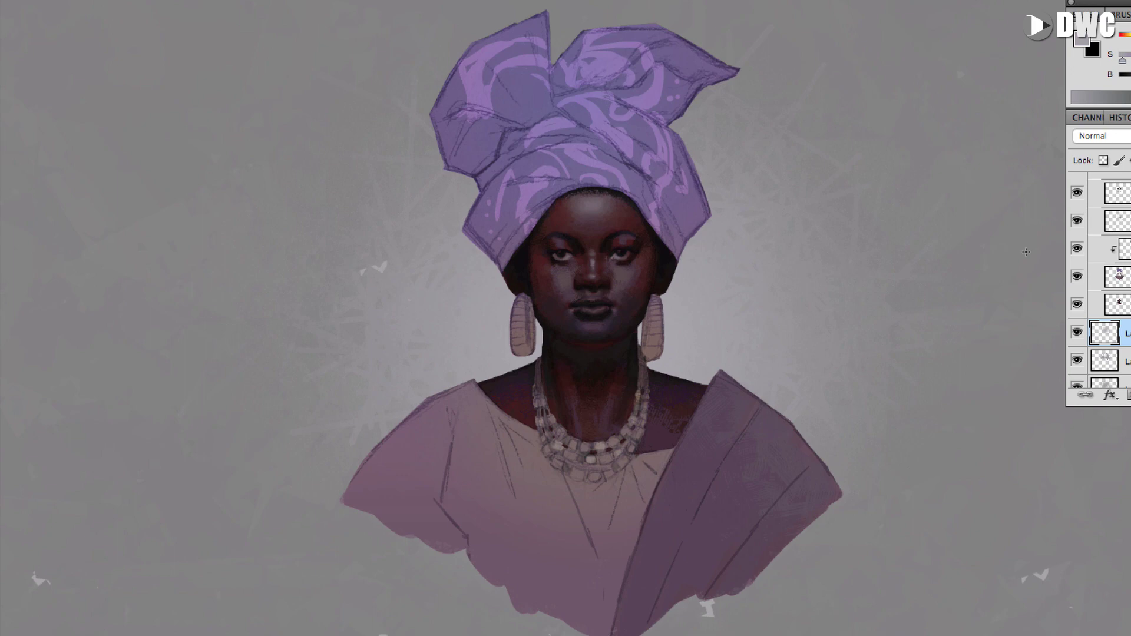
# - Merge the background stroke and glow layers into one layer
pyautogui.hotkey('ctrl', 'u')
pyautogui.press('Escape')
pyautogui.keyDown('shift'); pyautogui.click(1125, 383); pyautogui.keyUp('shift')
# - Adjust the merged background glow with Hue/Saturation: hue -6, saturation +1, lightness -1
pyautogui.hotkey('ctrl', 'u')
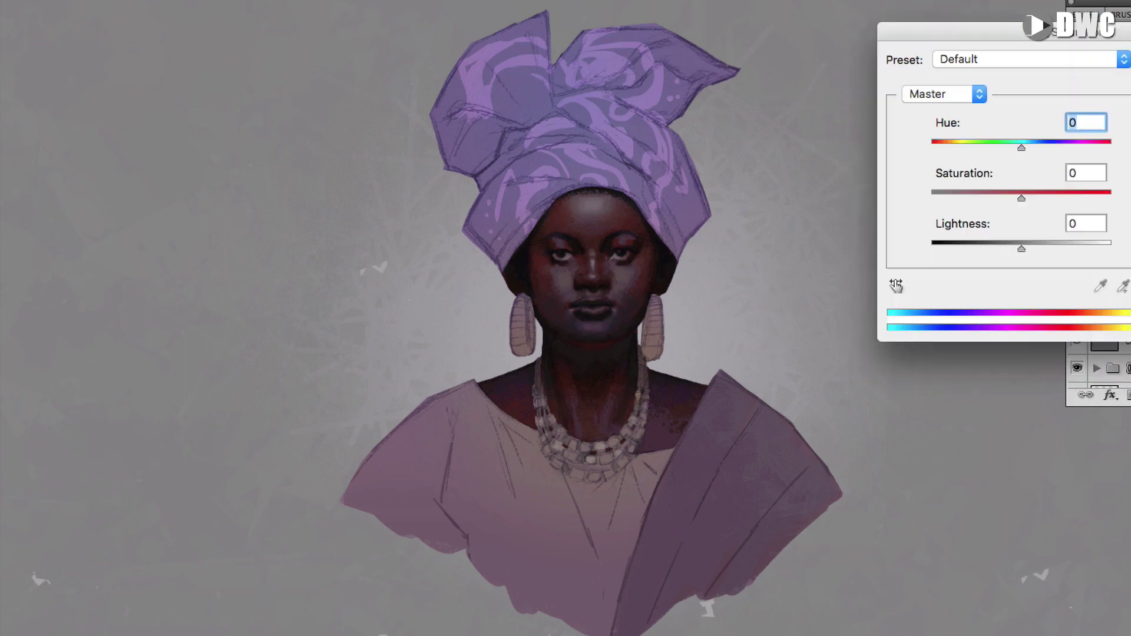
pyautogui.press('Tab')
pyautogui.press('Tab')
pyautogui.press('Up')
pyautogui.press('Up')
pyautogui.press('Up')
pyautogui.moveTo(936, 198); pyautogui.dragTo(954, 198)
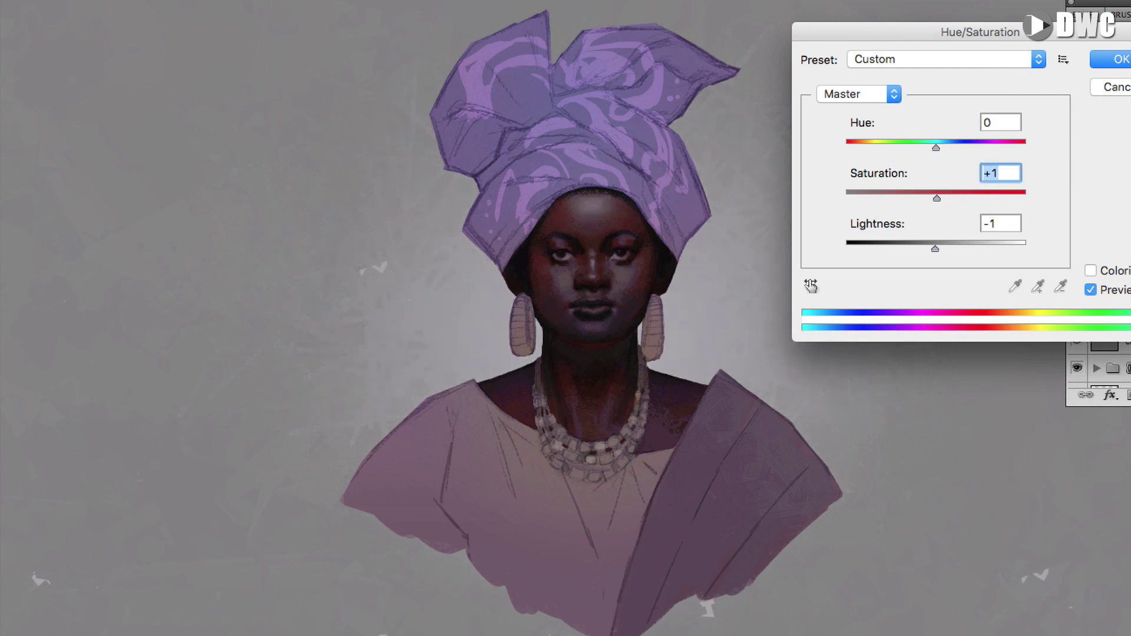
pyautogui.hotkey('shift', 'Tab')
pyautogui.hotkey('shift', 'Down')
pyautogui.hotkey('shift', 'Down')
pyautogui.hotkey('shift', 'Down')
pyautogui.press('Up')
pyautogui.press('Up')
pyautogui.press('Up')
pyautogui.press('Up')
pyautogui.press('Up')
pyautogui.press('Up')
pyautogui.press('Up')
pyautogui.press('Up')
pyautogui.press('Up')
pyautogui.press('Up')
pyautogui.press('Up')
pyautogui.press('Up')
pyautogui.press('Up')
pyautogui.press('Up')
pyautogui.press('Up')
pyautogui.press('Up')
pyautogui.press('Up')
pyautogui.press('Up')
pyautogui.press('Up')
pyautogui.press('Up')
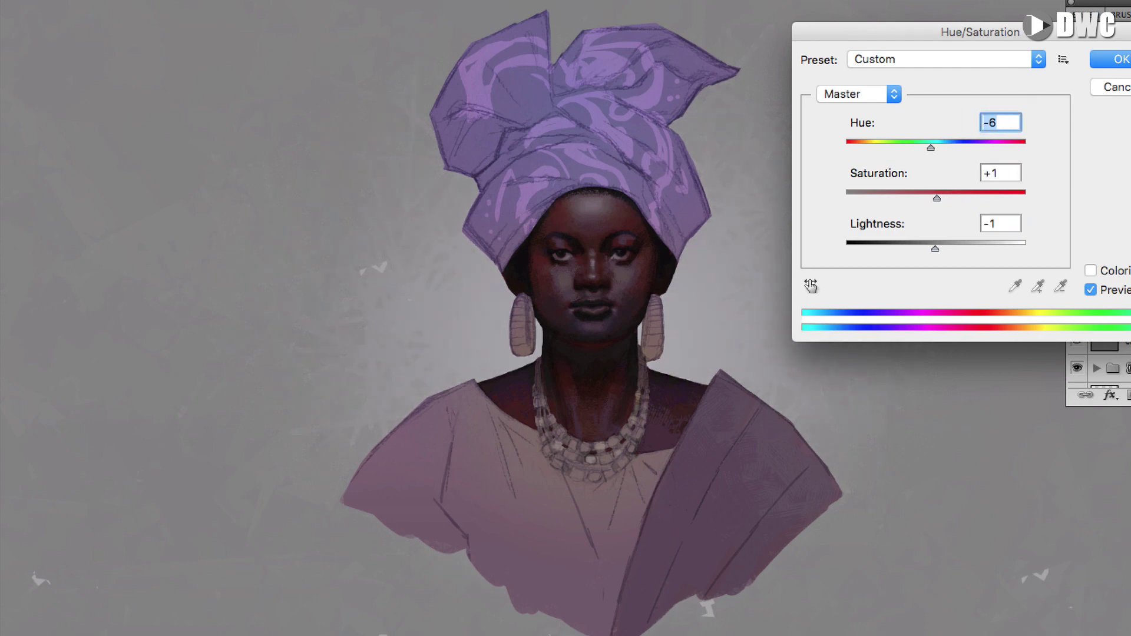
pyautogui.press('Return')
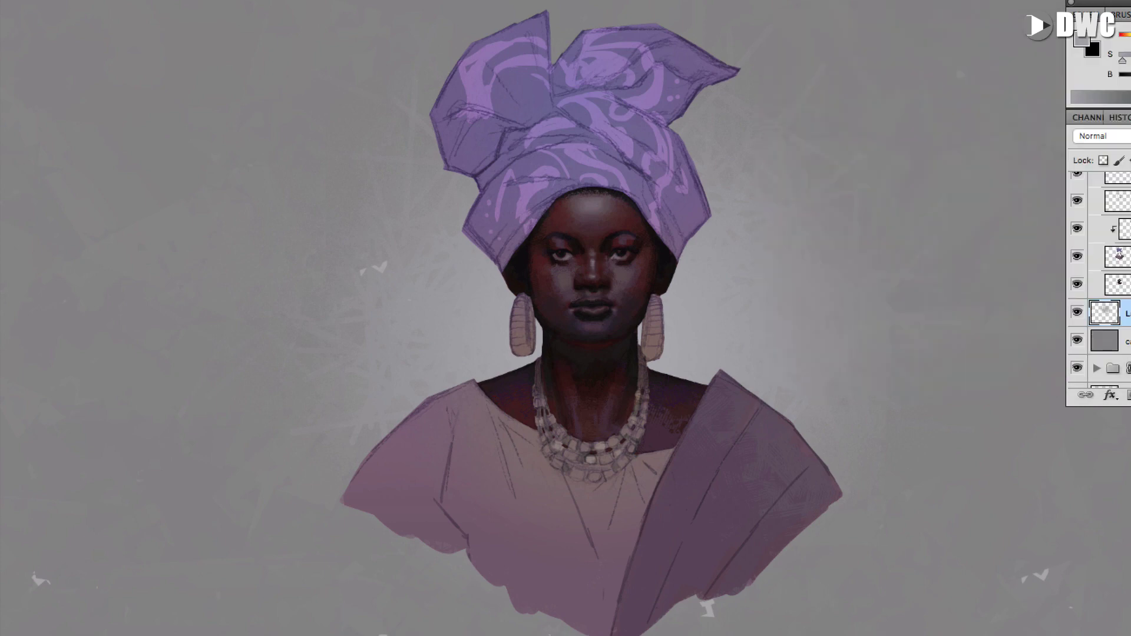
# - On a new layer, paint background texture beside the headwrap with the 700 px brush, using an adjusted color sampled from the headwrap
pyautogui.hotkey('ctrl', 'shift', 'alt', 'n')
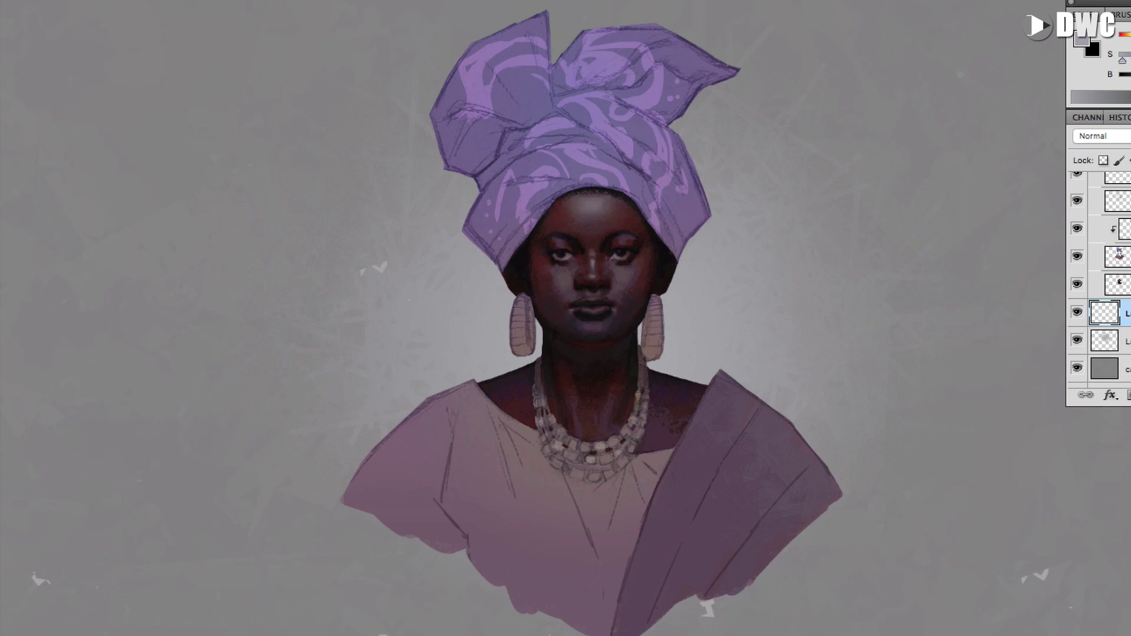
pyautogui.click(1118, 15)
pyautogui.scroll(-1, 1099, 115)
pyautogui.scroll(2, 1099, 115)
pyautogui.click(1101, 135)
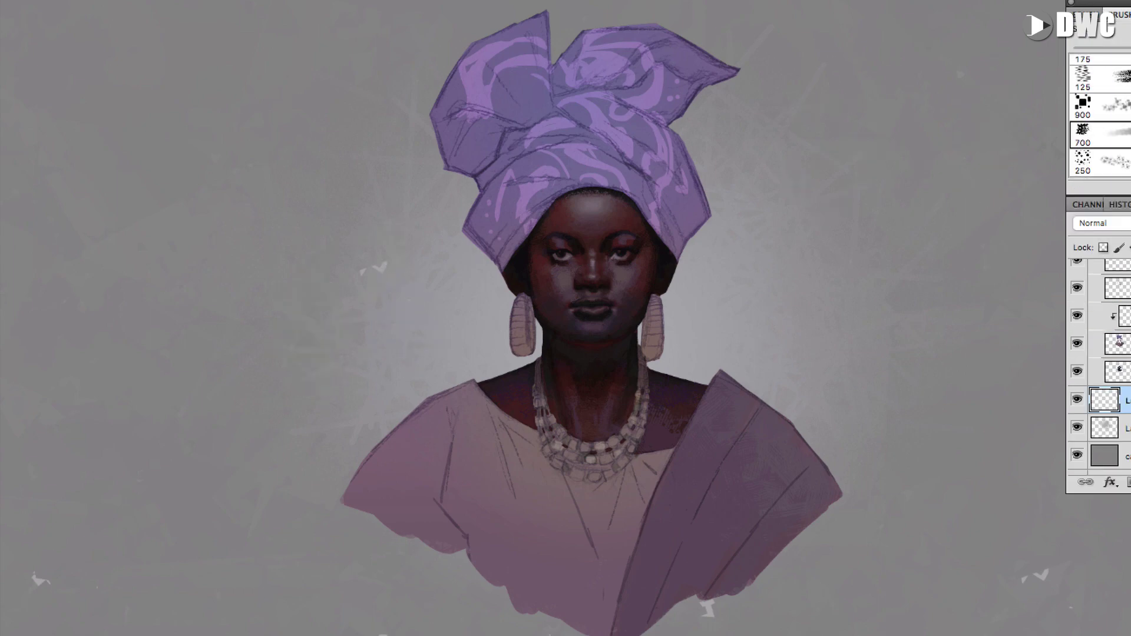
pyautogui.keyDown('alt'); pyautogui.click(536, 87); pyautogui.keyUp('alt')
pyautogui.click(1084, 15)
pyautogui.click(1082, 38)
pyautogui.click(143, 192)
pyautogui.moveTo(144, 193); pyautogui.dragTo(141, 192)
pyautogui.press('Return')
pyautogui.moveTo(392, 139); pyautogui.dragTo(414, 160)
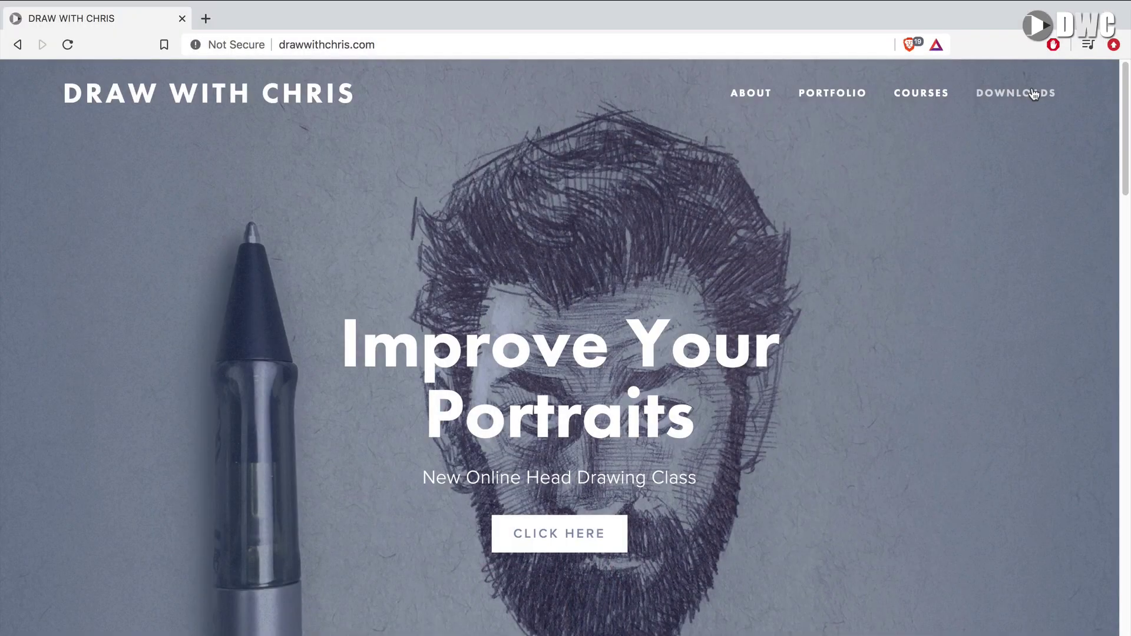
# - In the browser on drawwithchris.com, open the Downloads page and review its new featured downloads
pyautogui.click(1034, 95)
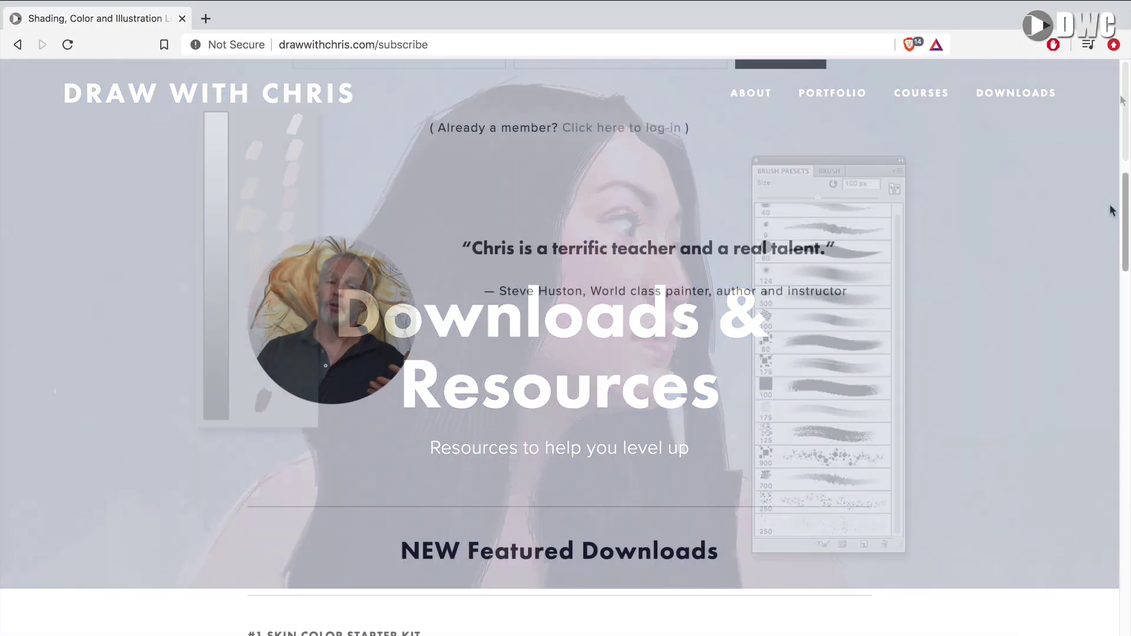
pyautogui.scroll(-5, 1114, 219)
pyautogui.scroll(-5, 1118, 254)
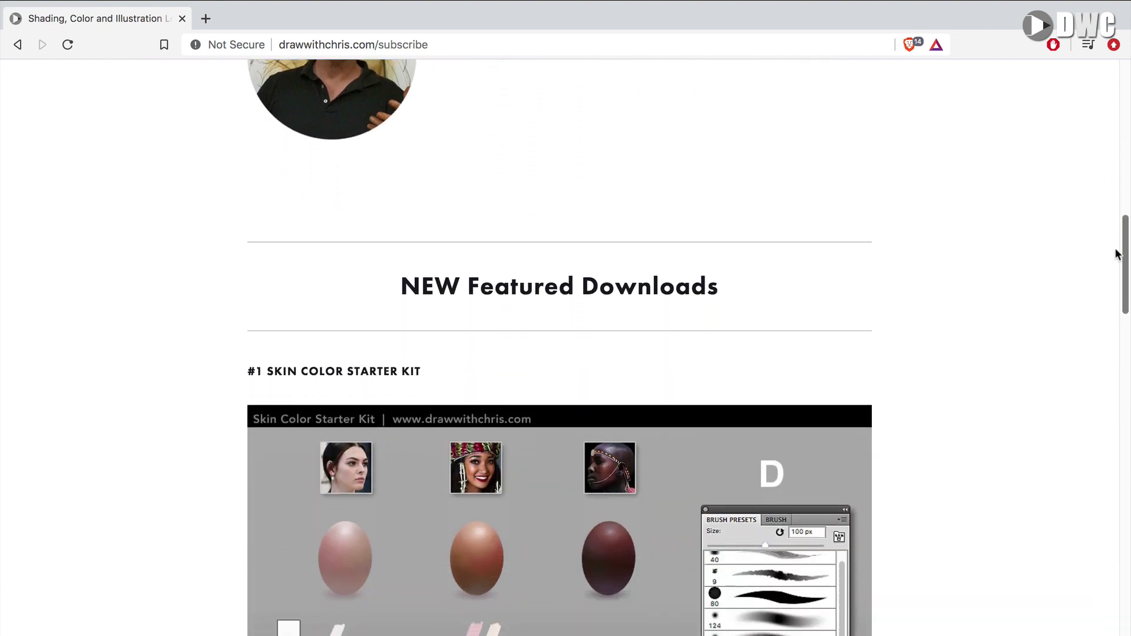
pyautogui.moveTo(1116, 281); pyautogui.dragTo(1110, 439)
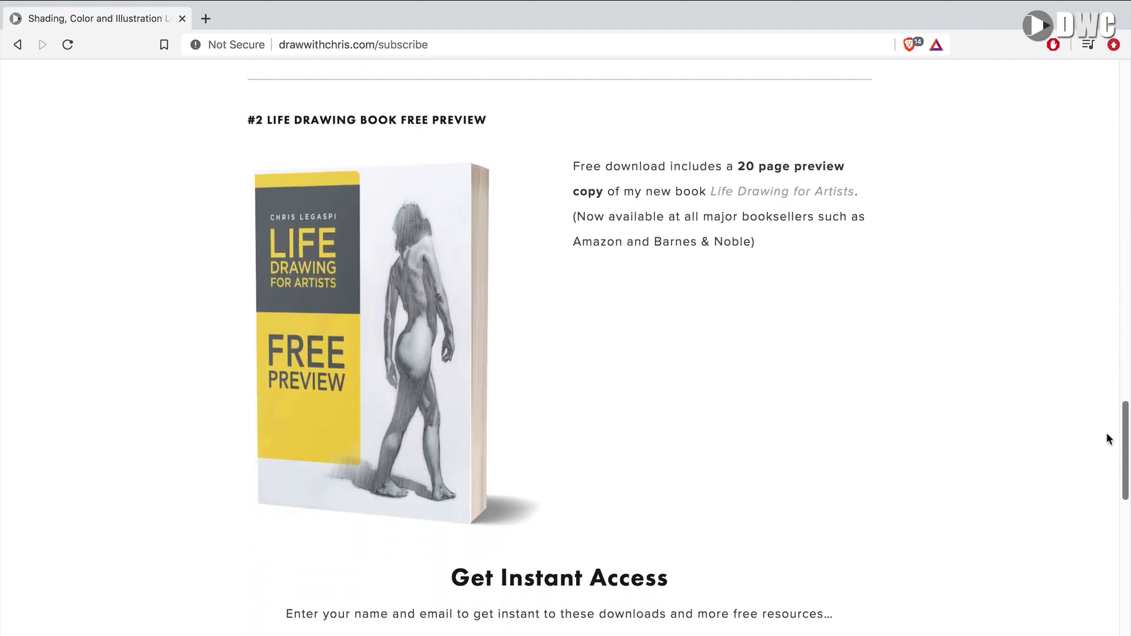